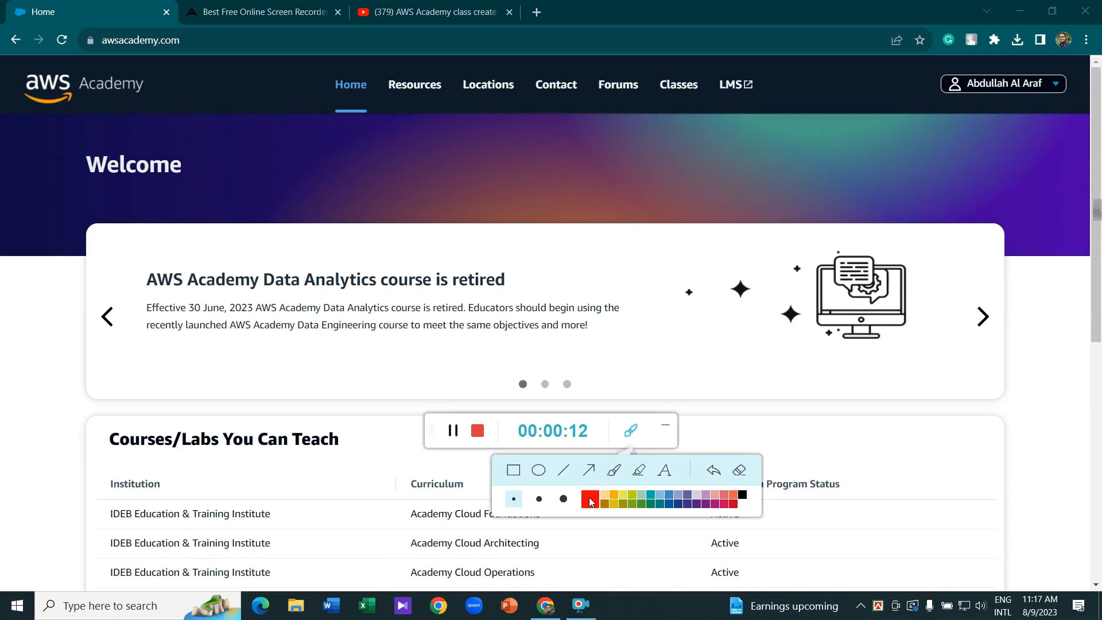
# - Open the AWS Academy learning management system (Canvas) in a new tab
pyautogui.click(563, 499)
pyautogui.click(589, 502)
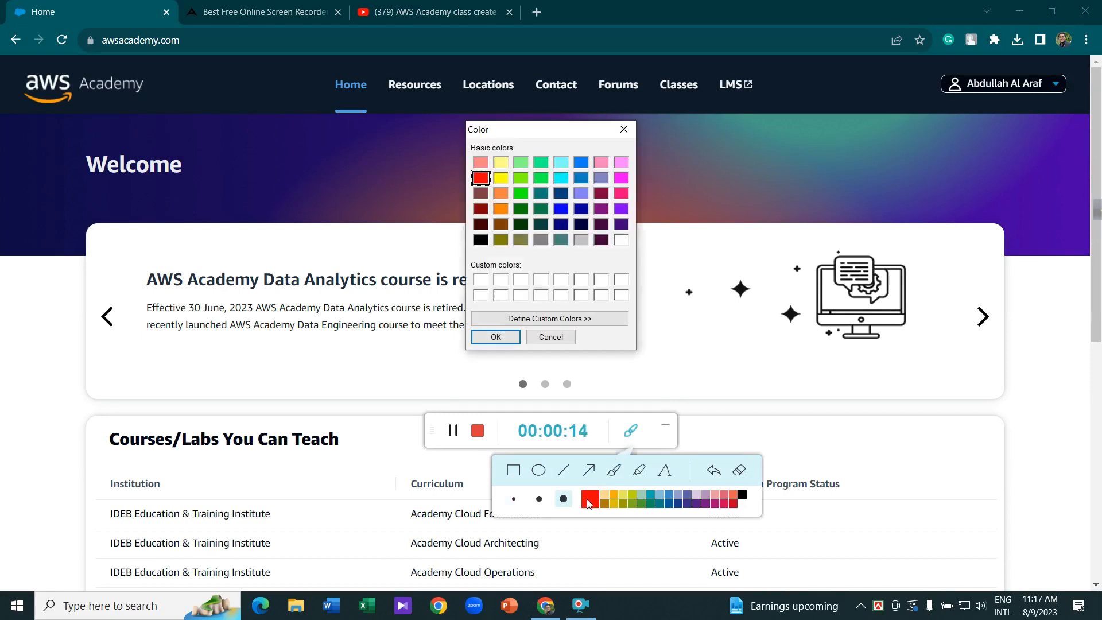
pyautogui.click(624, 130)
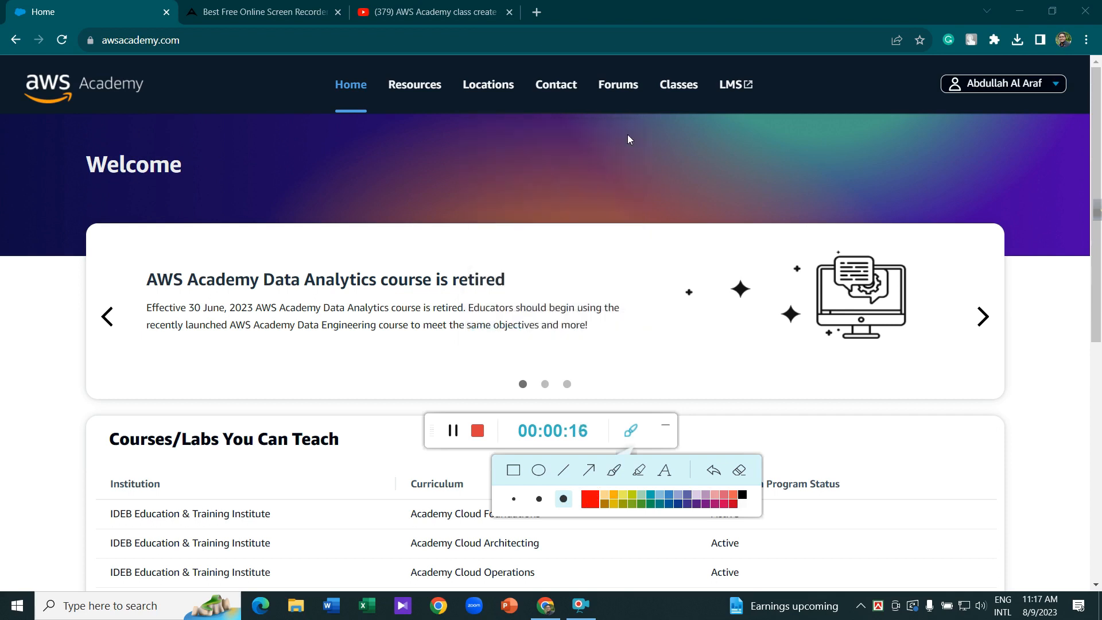
pyautogui.click(665, 430)
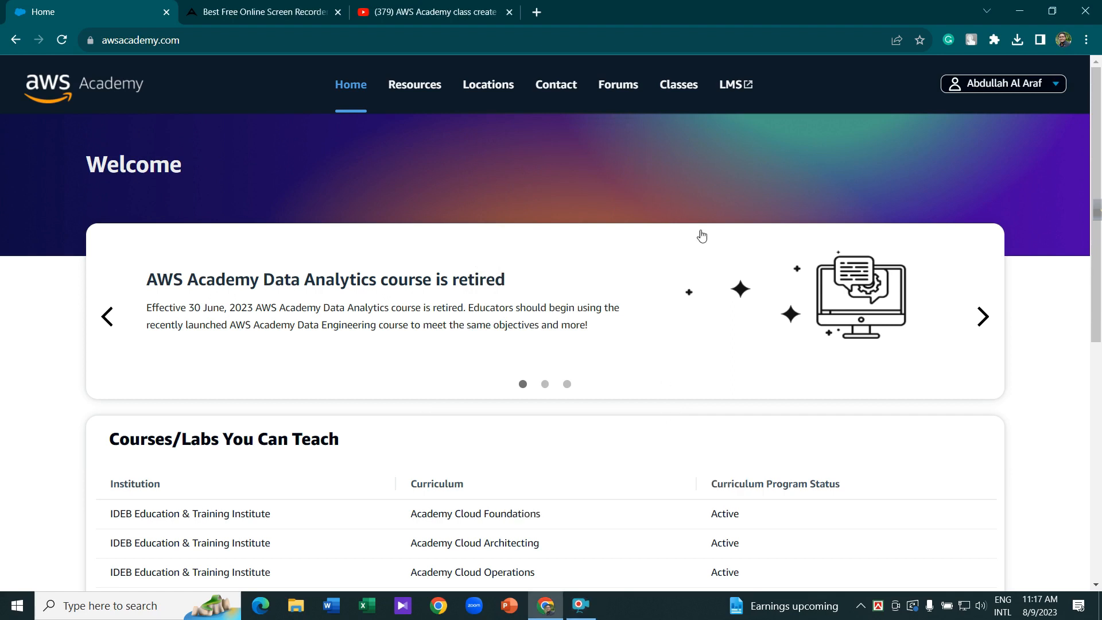
pyautogui.click(736, 89)
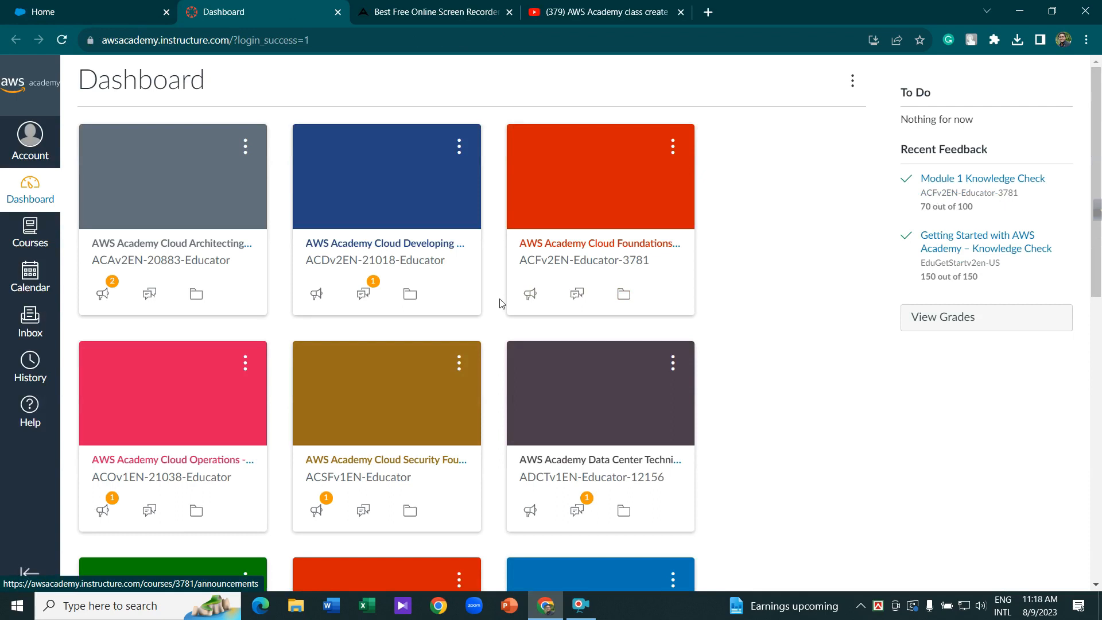
# - Go to the Account panel and open the Create a Class page
pyautogui.scroll(-6, 500, 303)
pyautogui.scroll(6, 499, 303)
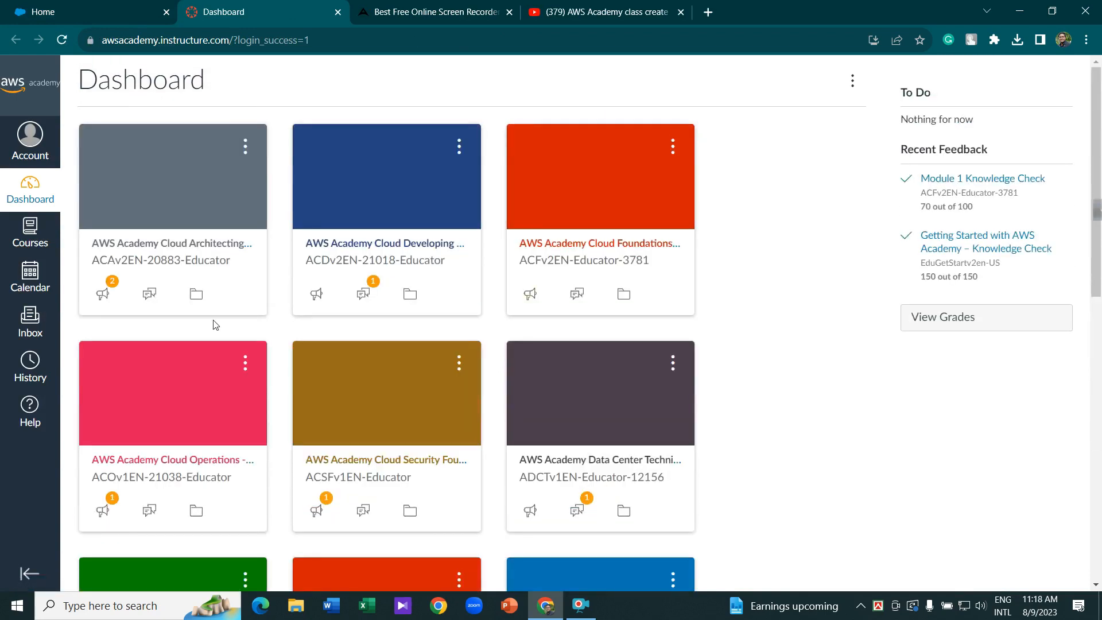
pyautogui.click(31, 145)
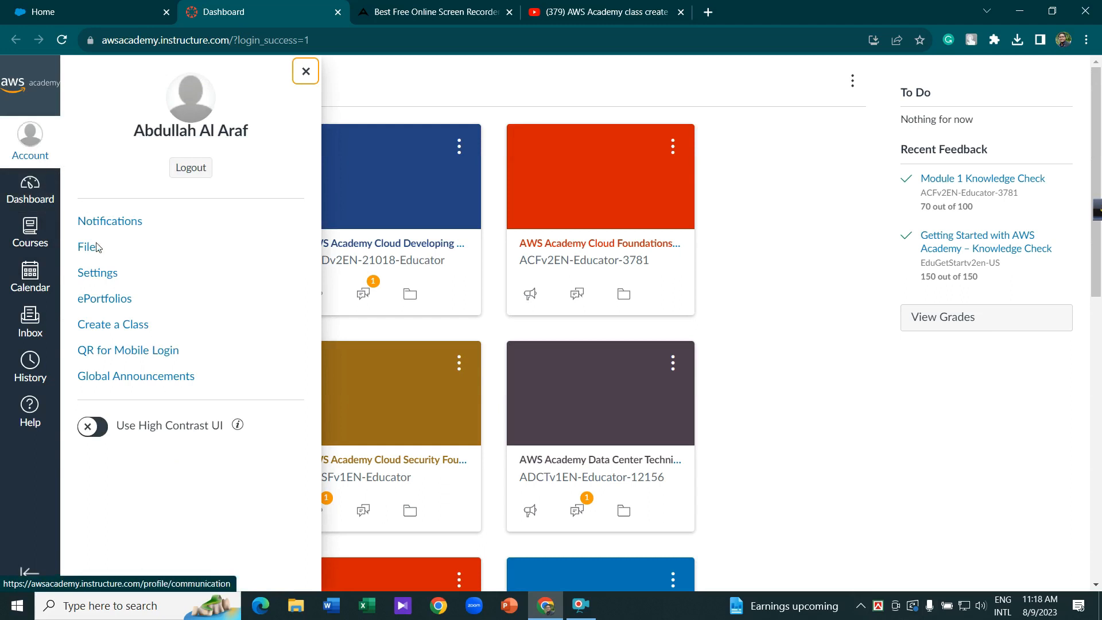
pyautogui.click(99, 326)
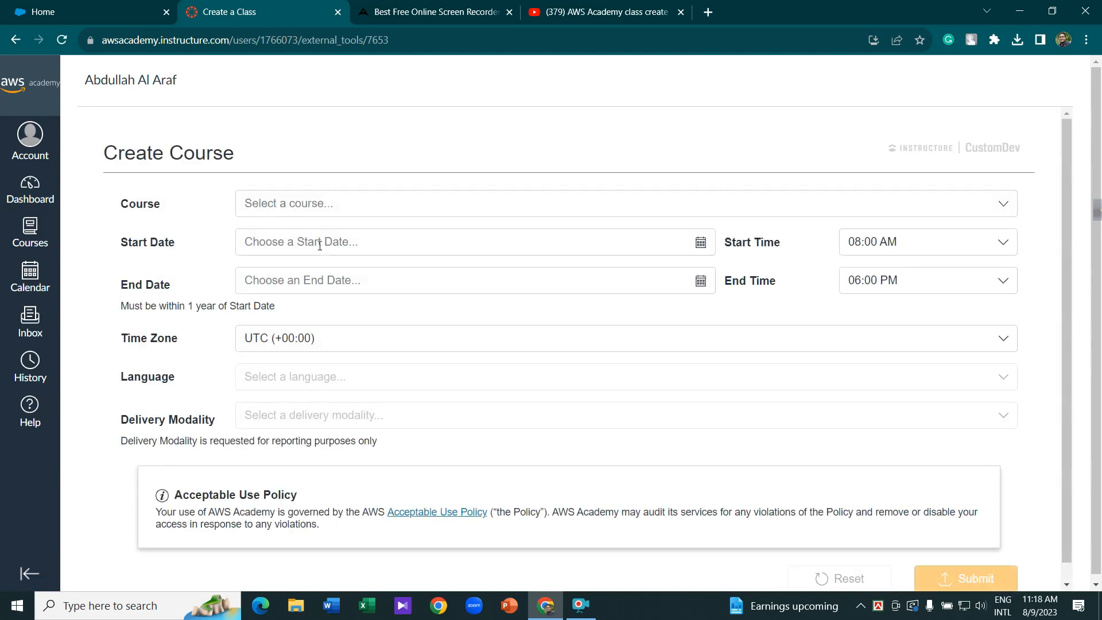
# - Select Academy Cloud Foundations from the Course dropdown
pyautogui.scroll(-1, 315, 240)
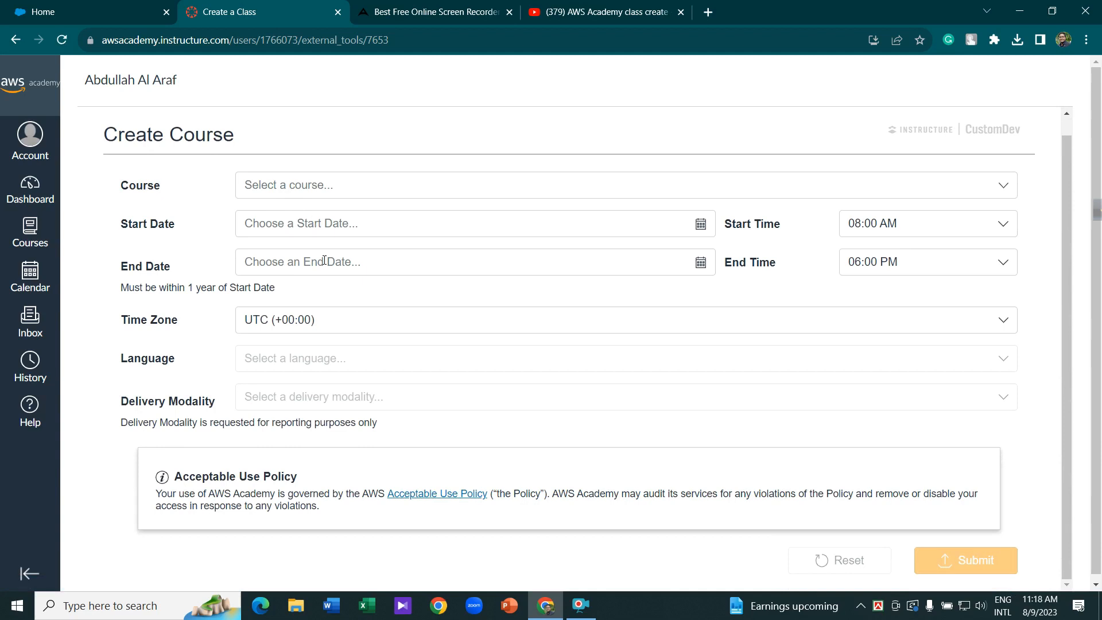
pyautogui.click(165, 184)
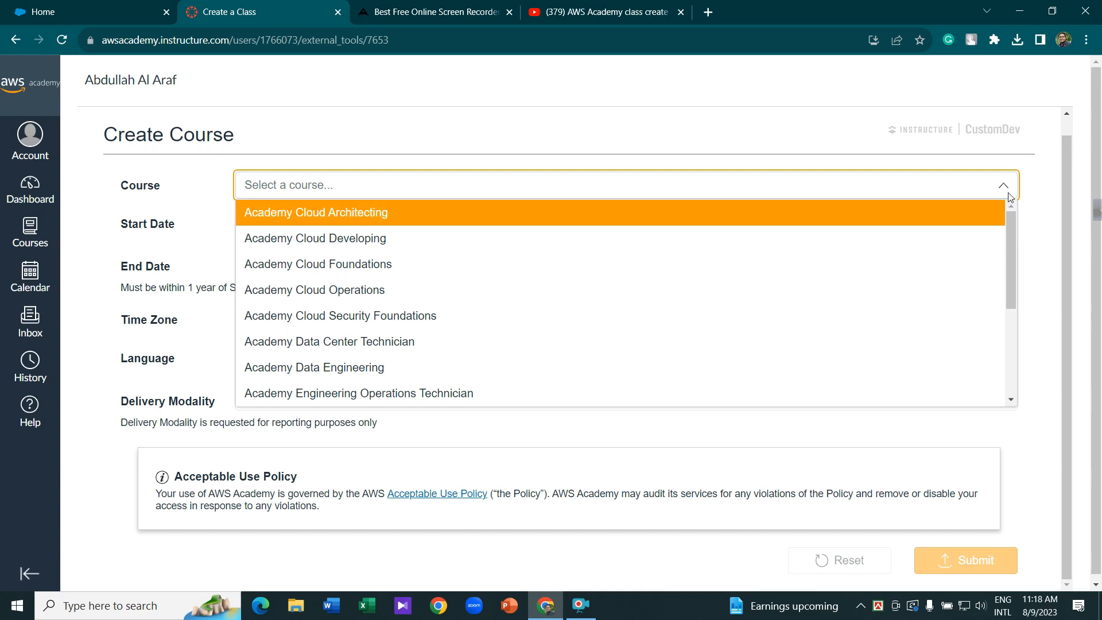
pyautogui.click(1059, 216)
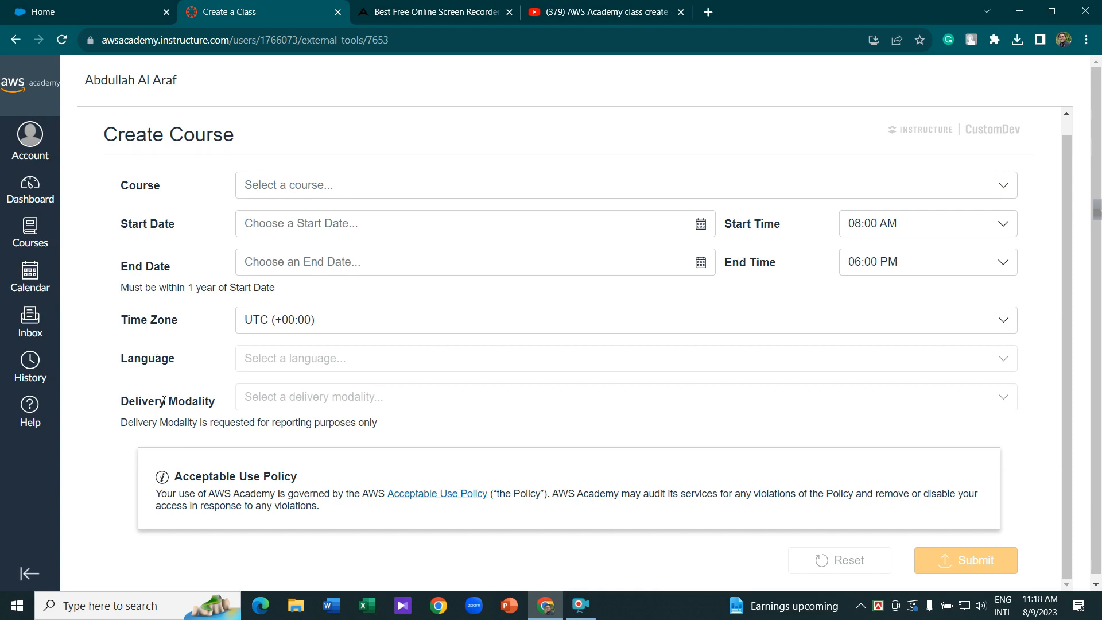
pyautogui.click(330, 186)
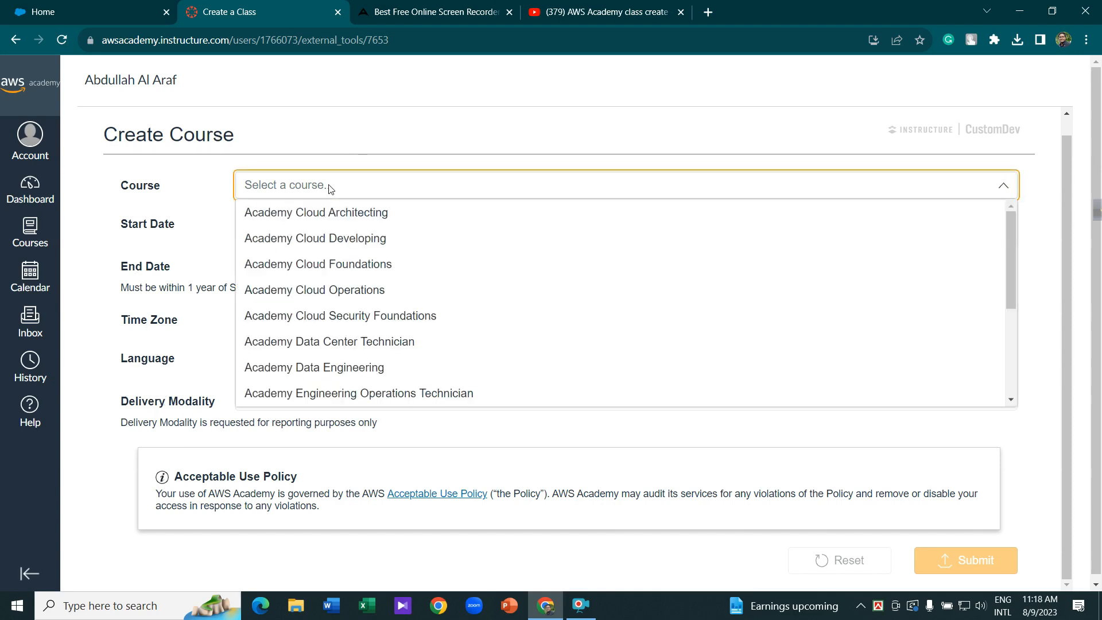
pyautogui.click(306, 264)
pyautogui.click(318, 224)
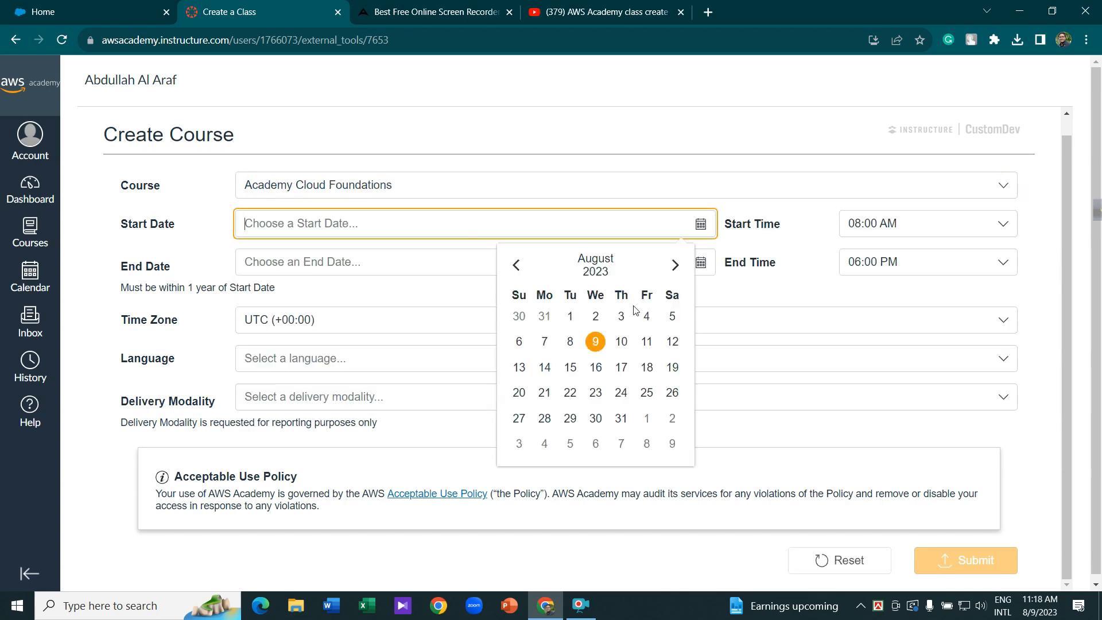
# - Set the course start to August 11, 2023 at 02:00 PM
pyautogui.click(646, 342)
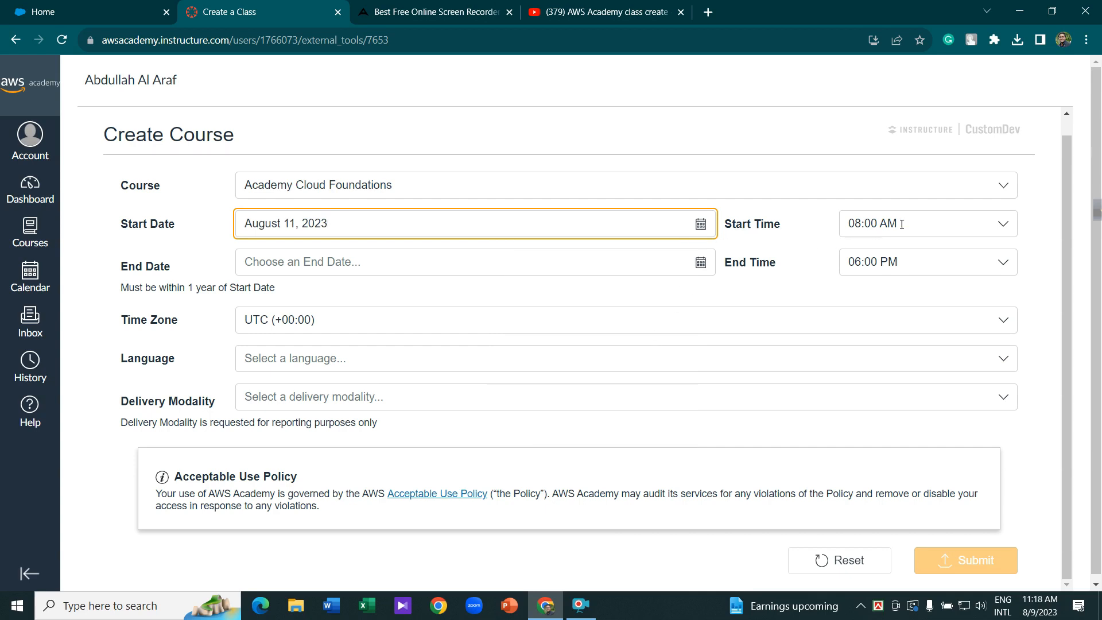
pyautogui.click(1005, 227)
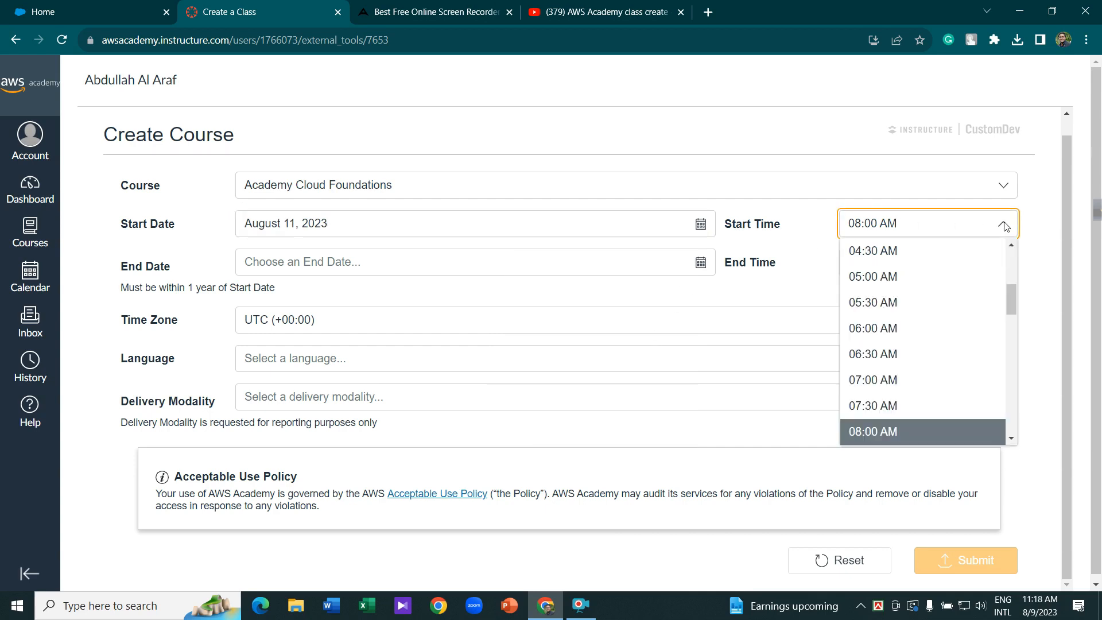
pyautogui.scroll(-4, 929, 363)
pyautogui.scroll(-3, 923, 378)
pyautogui.click(894, 383)
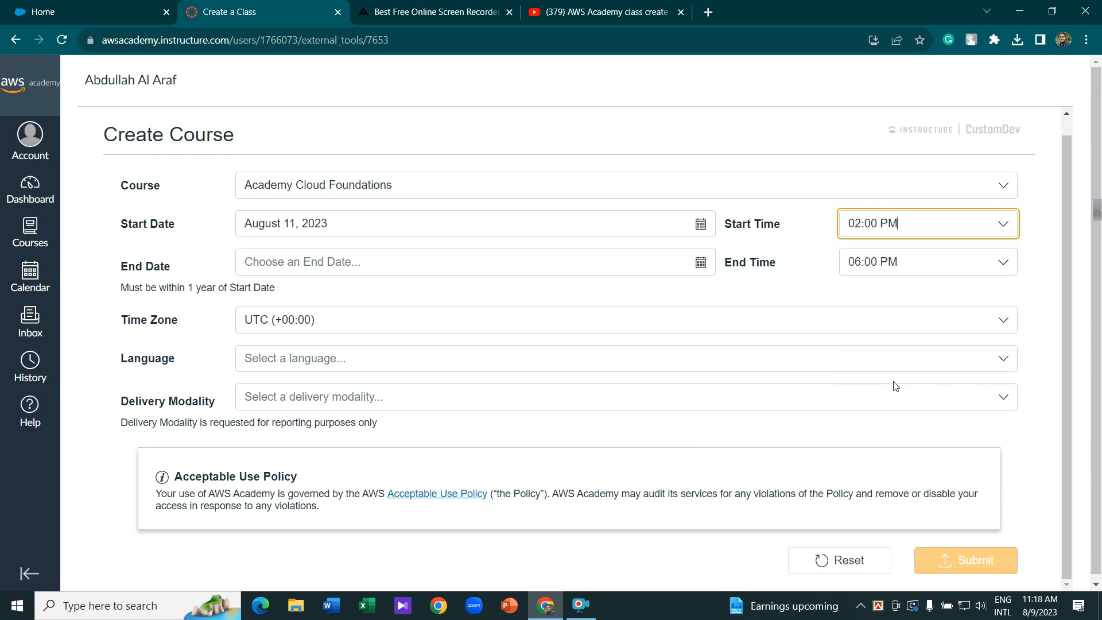
# - Set the course end to September 11, 2023 at 02:30 PM
pyautogui.click(289, 272)
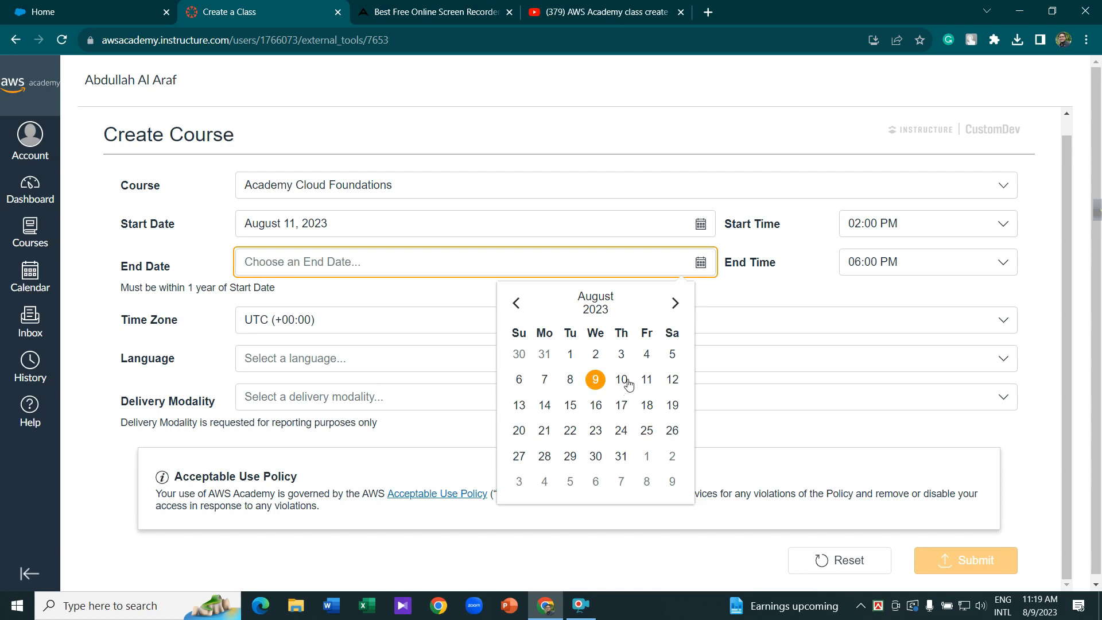
pyautogui.click(675, 304)
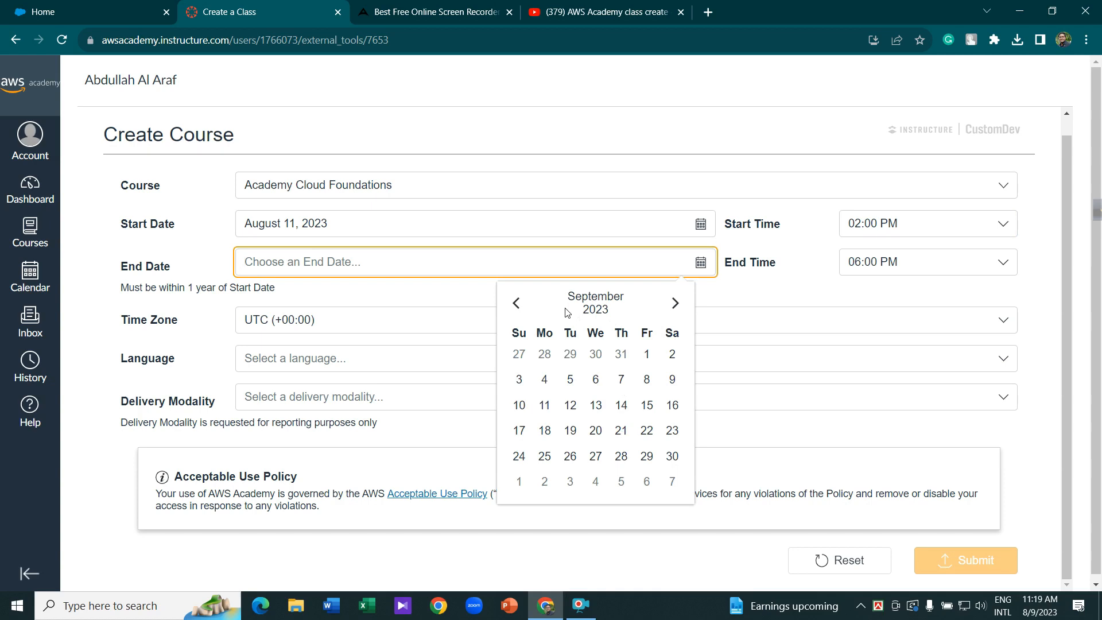
pyautogui.click(545, 405)
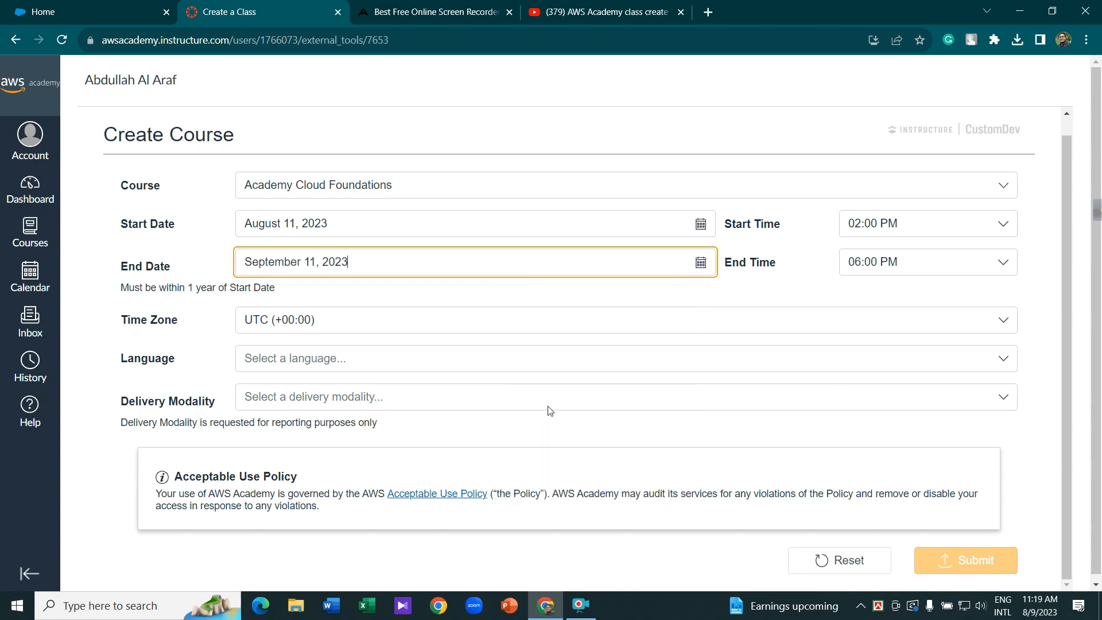
pyautogui.click(880, 265)
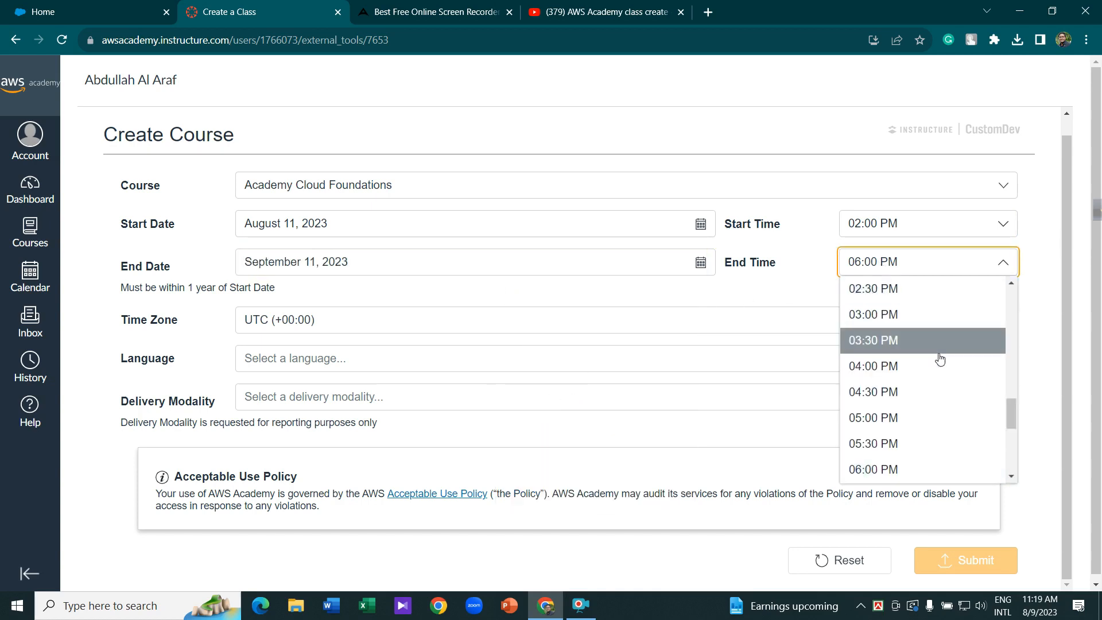
pyautogui.scroll(-4, 935, 359)
pyautogui.scroll(-3, 934, 365)
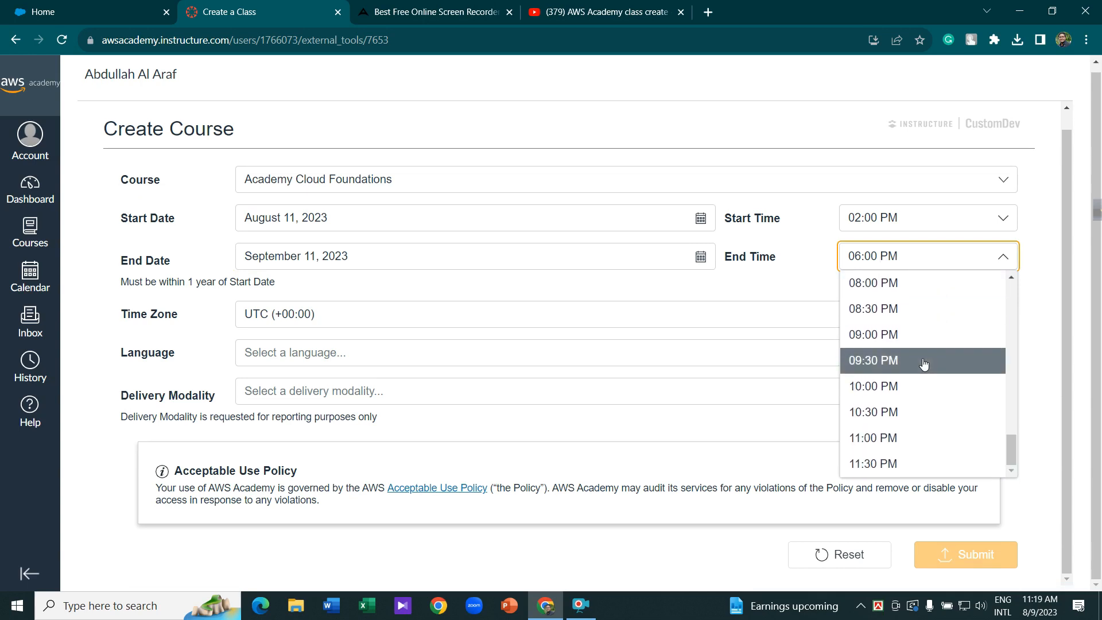
pyautogui.scroll(2, 916, 366)
pyautogui.scroll(3, 912, 366)
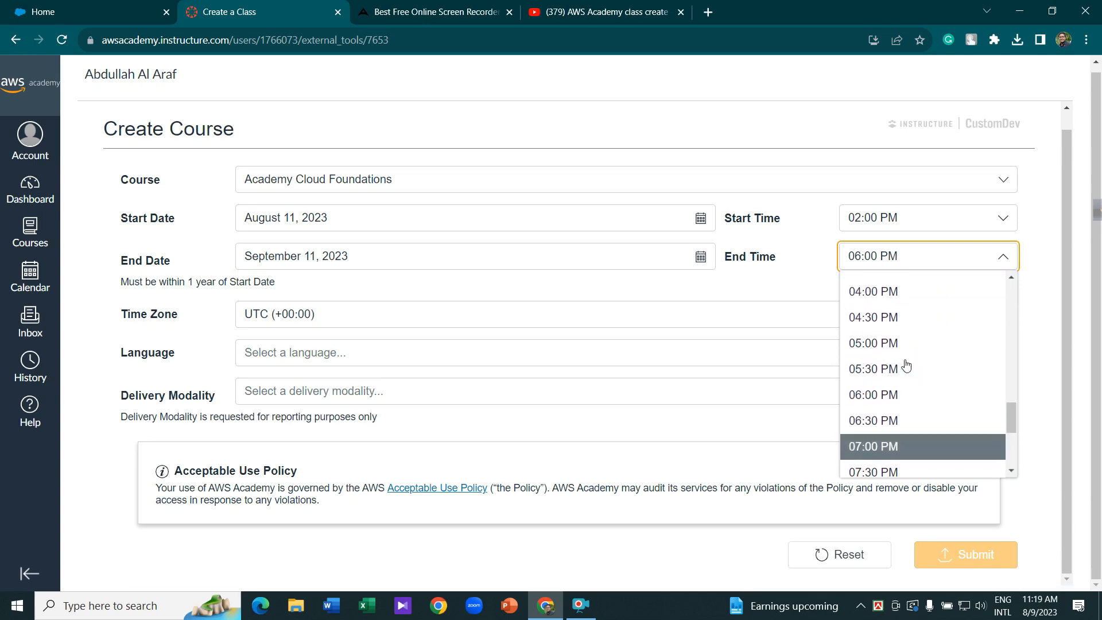
pyautogui.scroll(3, 898, 338)
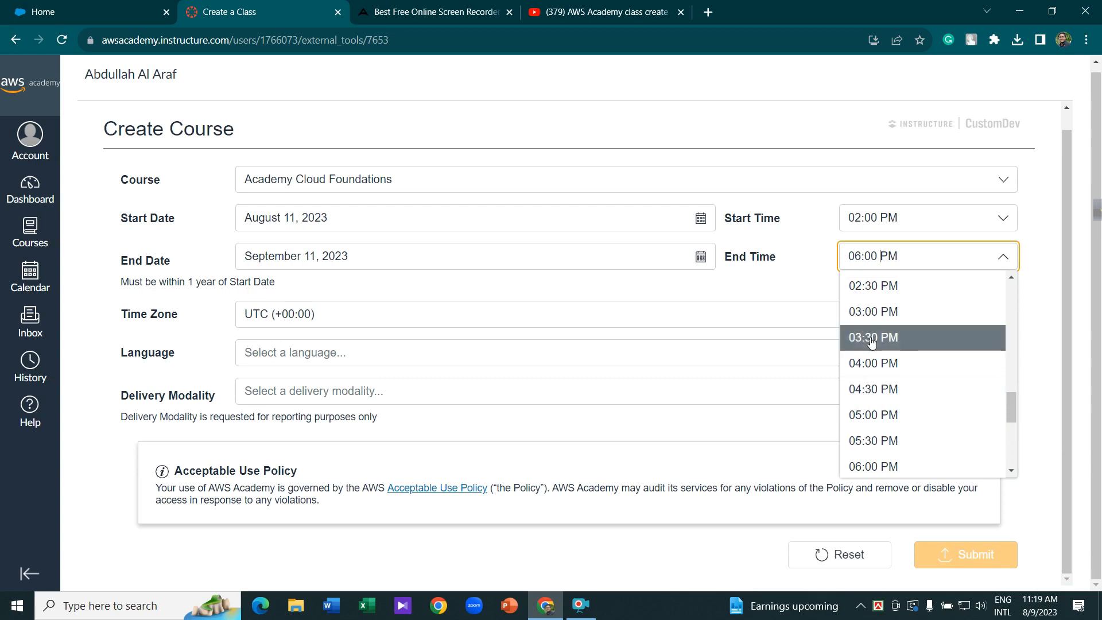
pyautogui.click(872, 292)
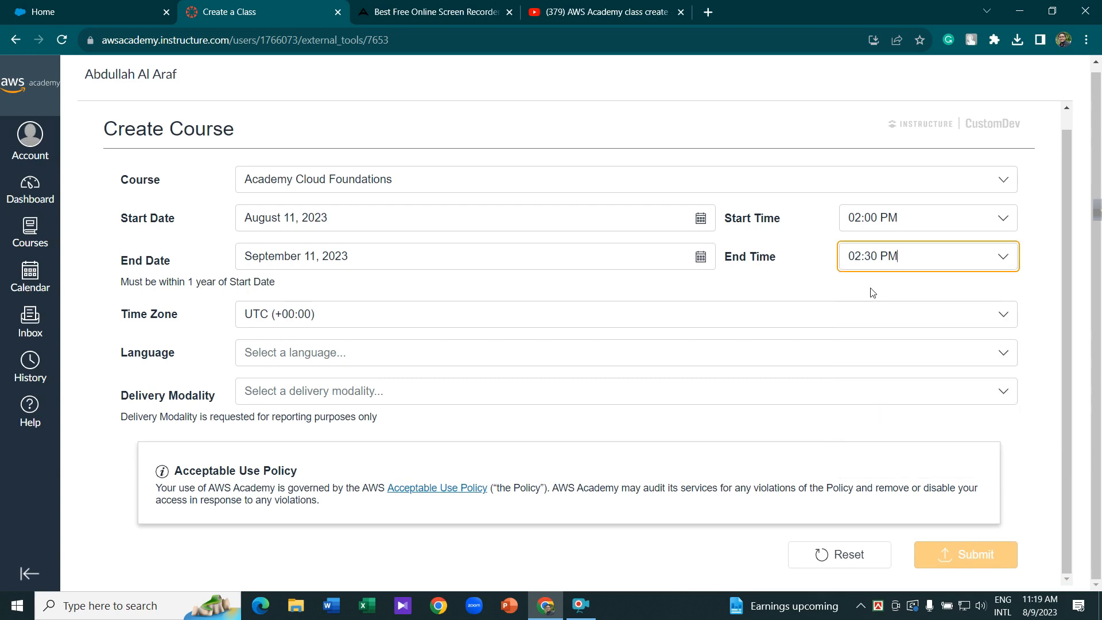
pyautogui.click(361, 316)
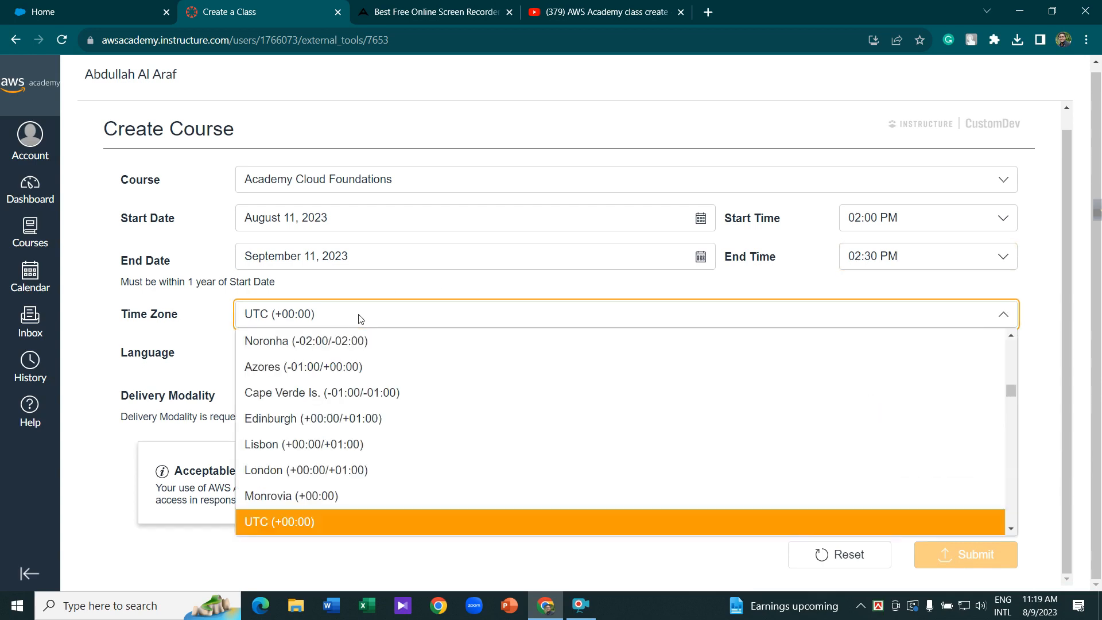
# - Set the course time zone to Dhaka (+06:00)
pyautogui.scroll(-3, 364, 362)
pyautogui.scroll(-3, 364, 365)
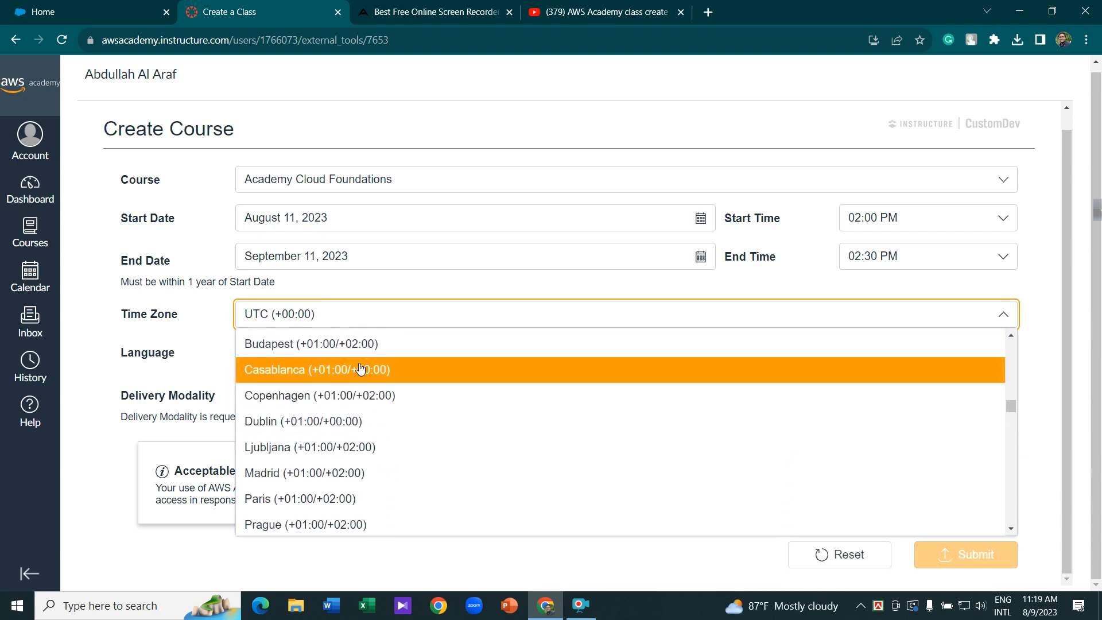
pyautogui.scroll(-4, 351, 385)
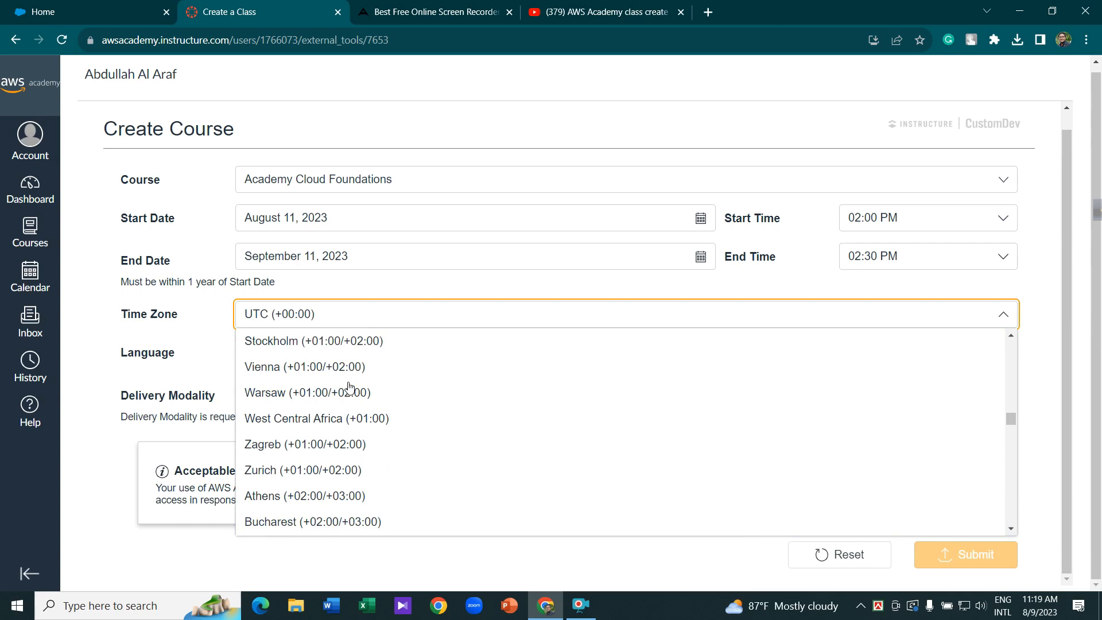
pyautogui.scroll(-7, 350, 386)
pyautogui.scroll(-8, 349, 387)
pyautogui.scroll(-4, 338, 400)
pyautogui.scroll(-3, 338, 400)
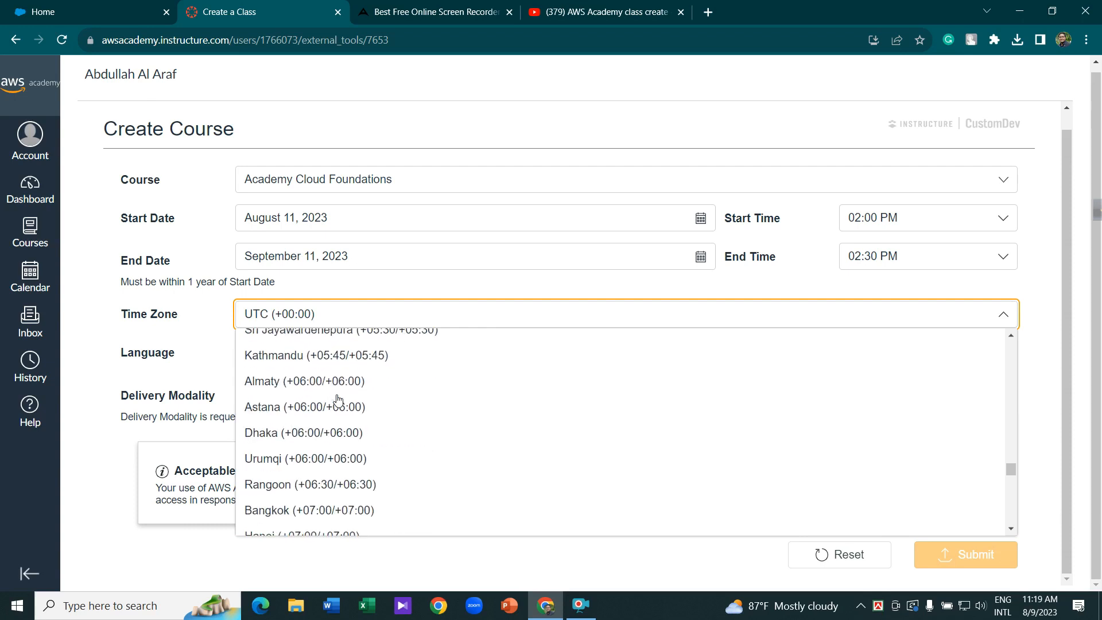
pyautogui.scroll(-1, 337, 406)
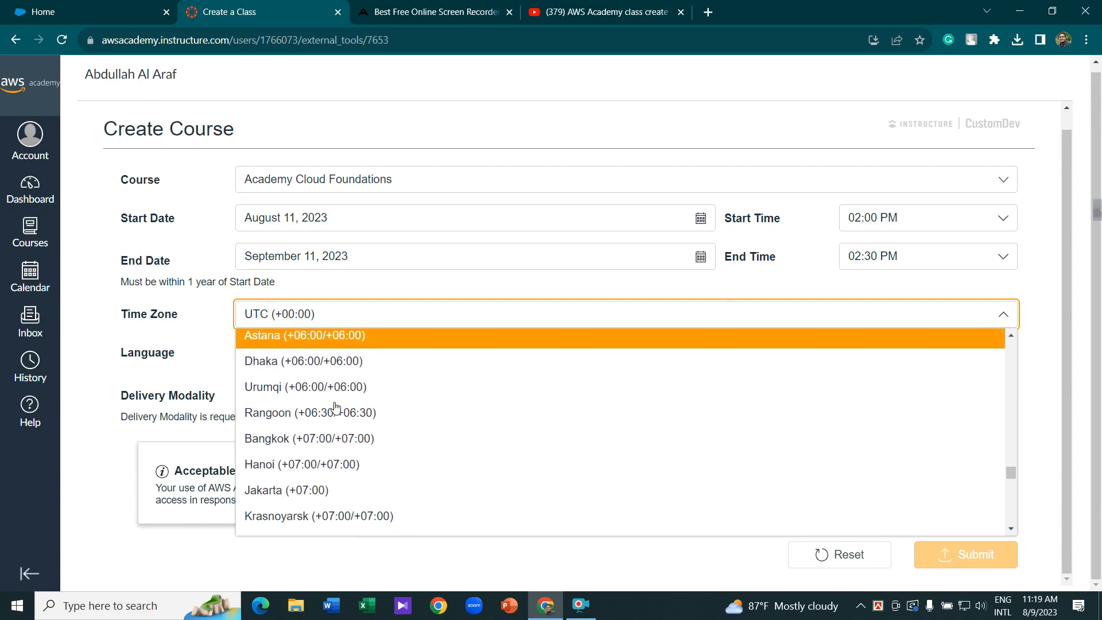
pyautogui.scroll(1, 344, 419)
pyautogui.click(360, 438)
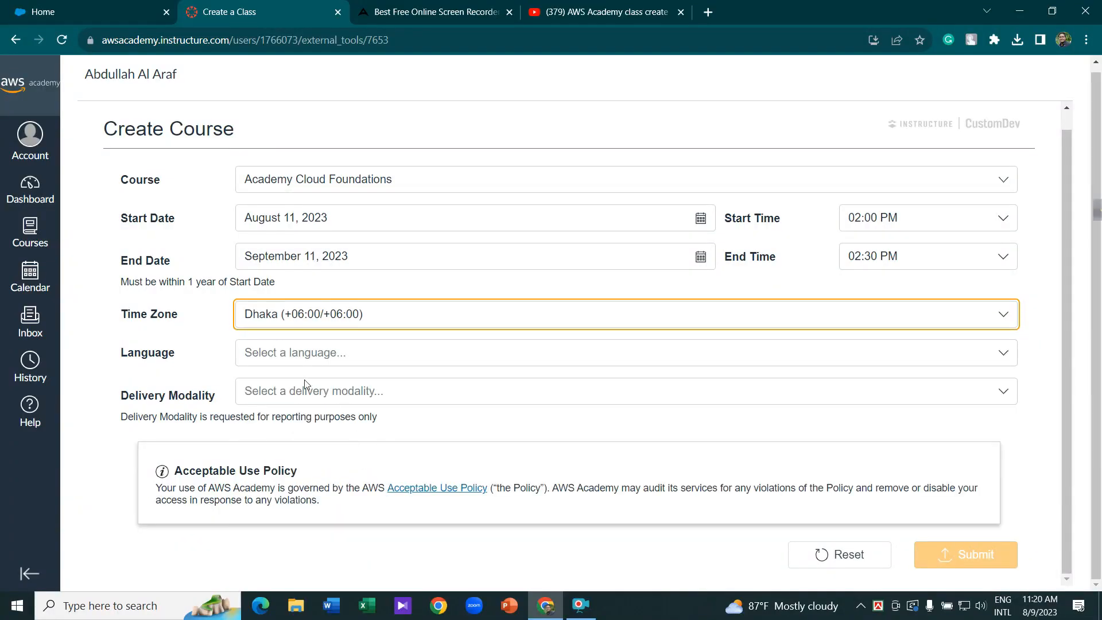
# - Set the language to English and the delivery modality to Fully Online
pyautogui.click(293, 353)
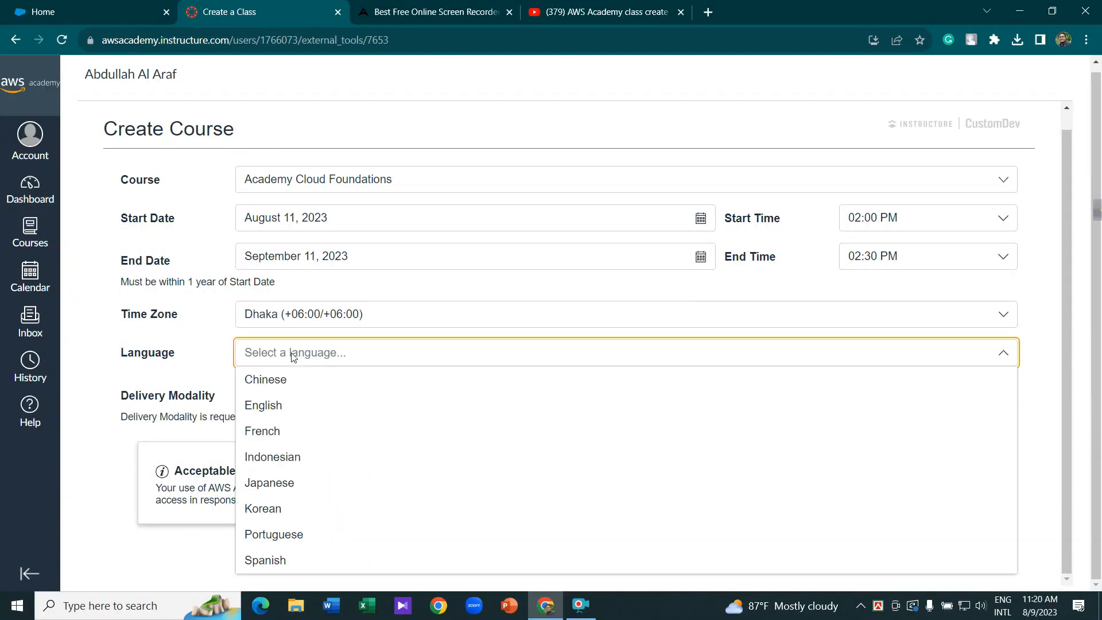
pyautogui.click(276, 407)
pyautogui.click(274, 388)
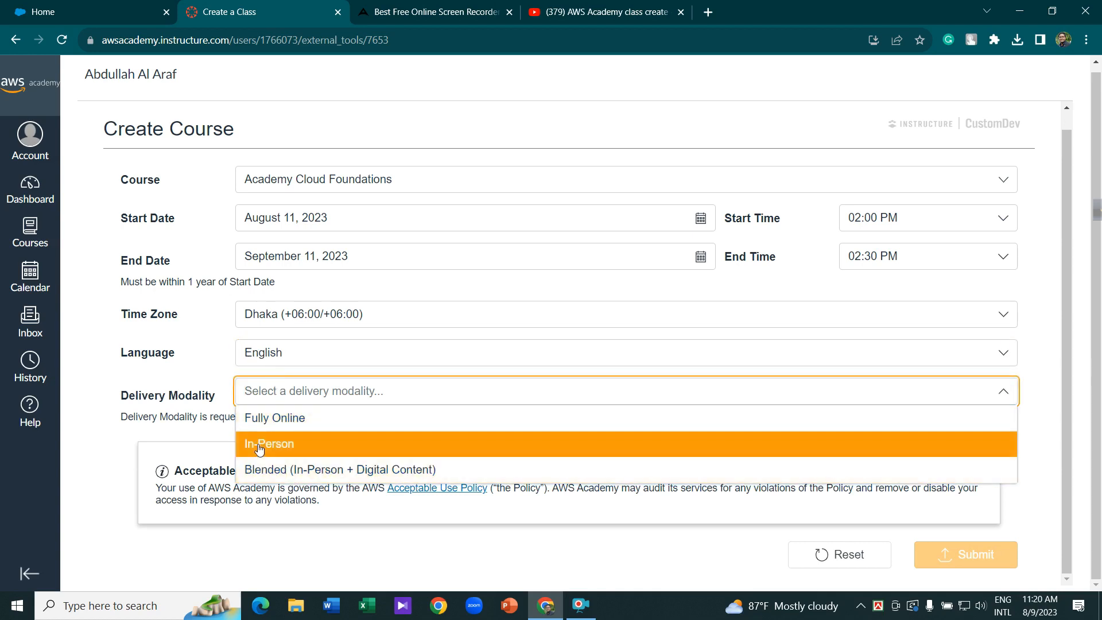
pyautogui.click(282, 424)
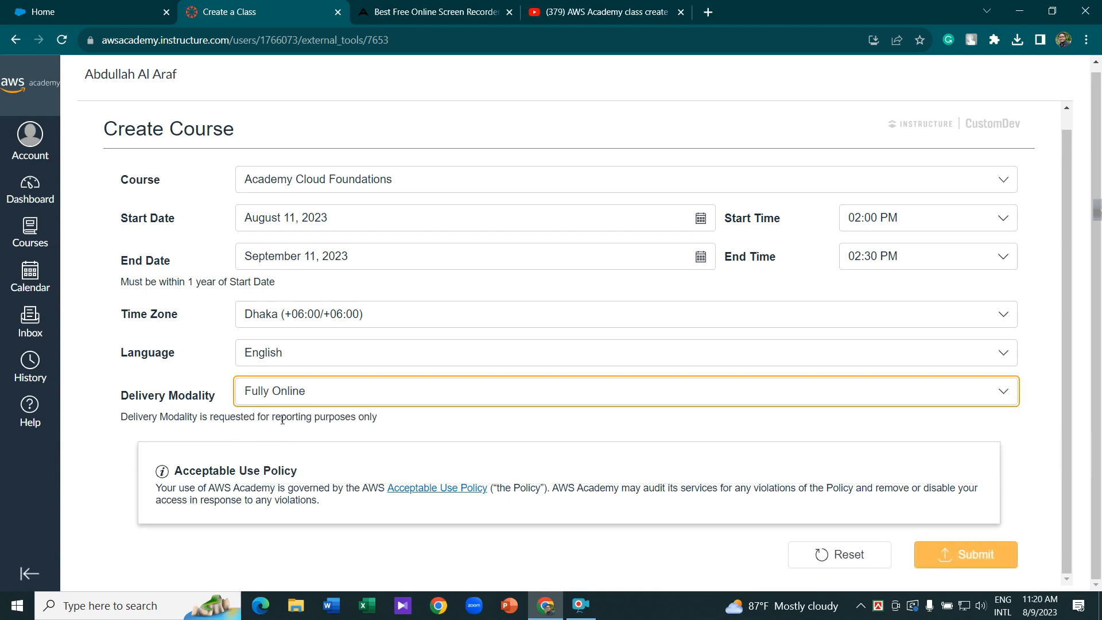
# - Submit the course request and review the Cloud Foundations [54015] provisioning notice
pyautogui.click(962, 559)
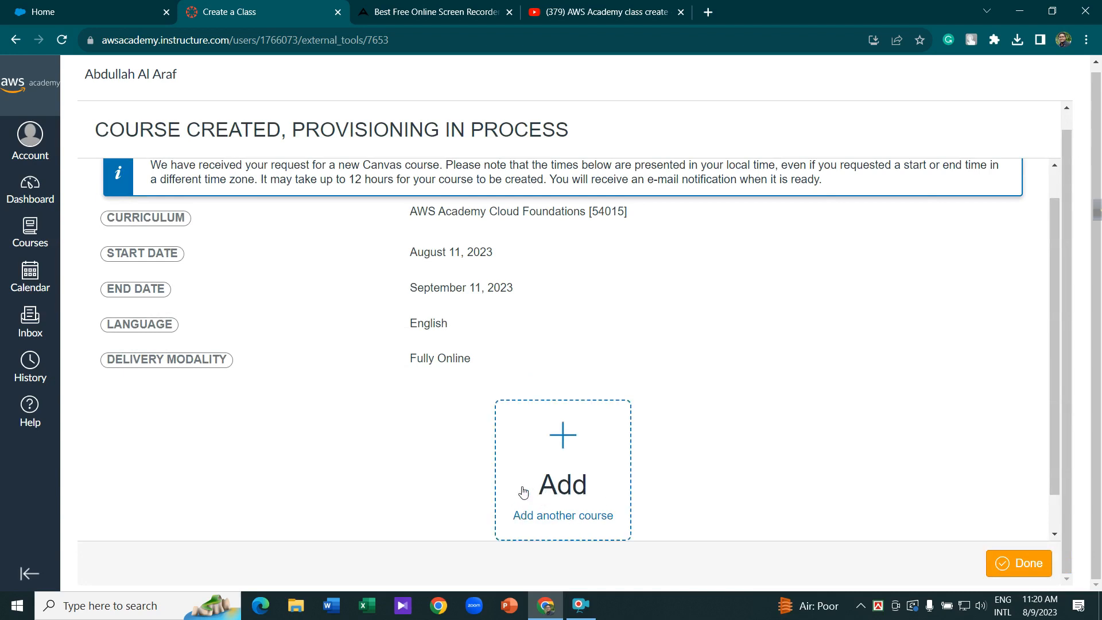
pyautogui.scroll(1, 176, 260)
pyautogui.scroll(1, 167, 257)
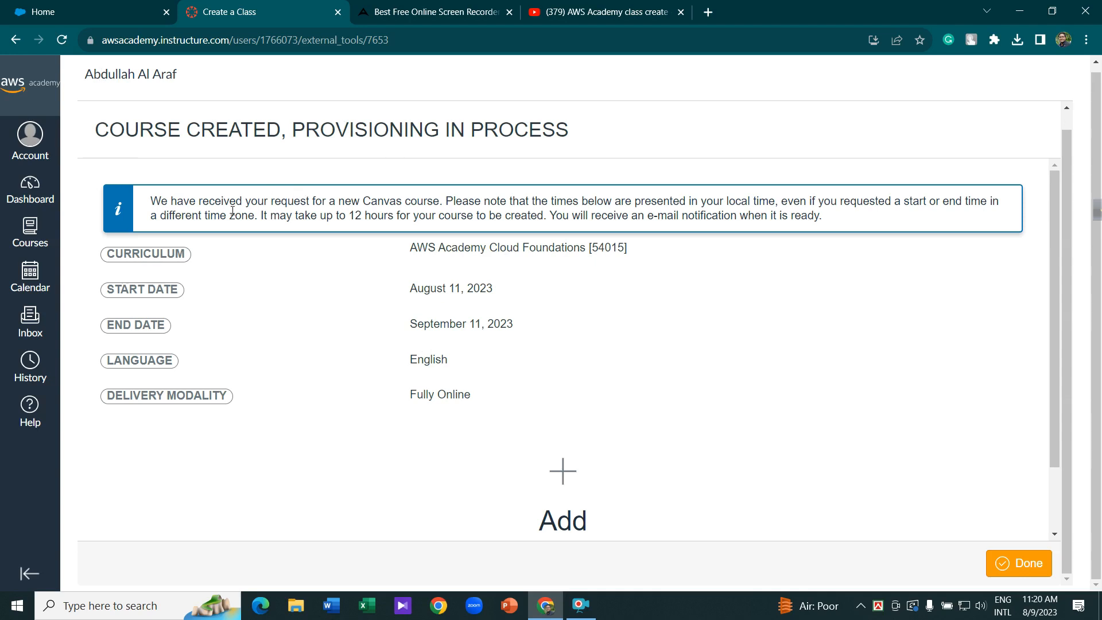
pyautogui.moveTo(235, 201); pyautogui.dragTo(987, 202)
pyautogui.moveTo(153, 218); pyautogui.dragTo(824, 226)
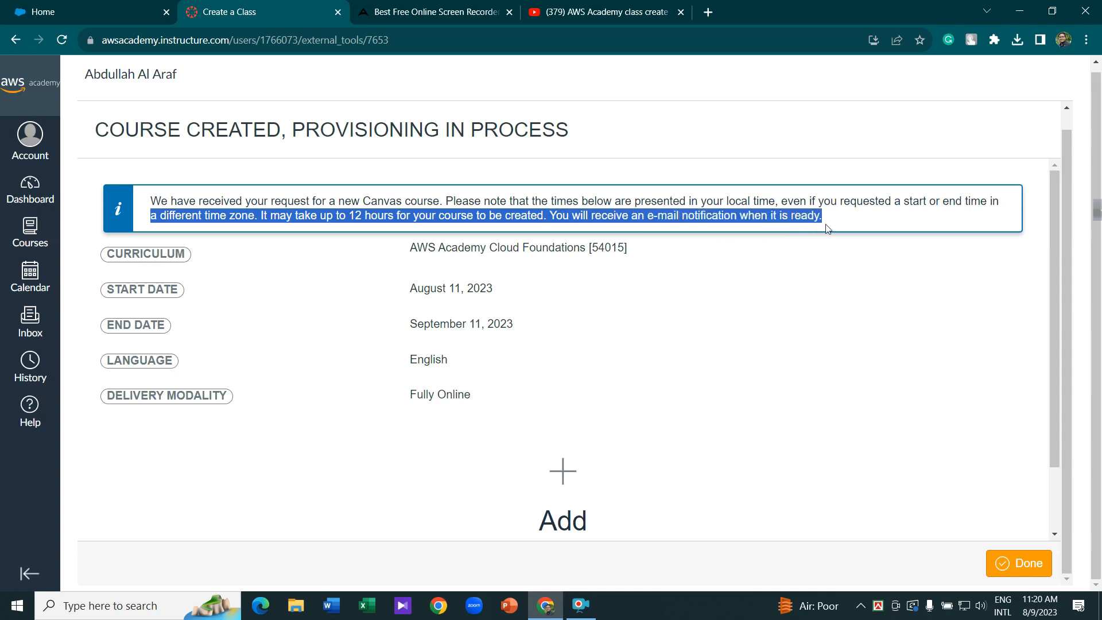
pyautogui.click(838, 370)
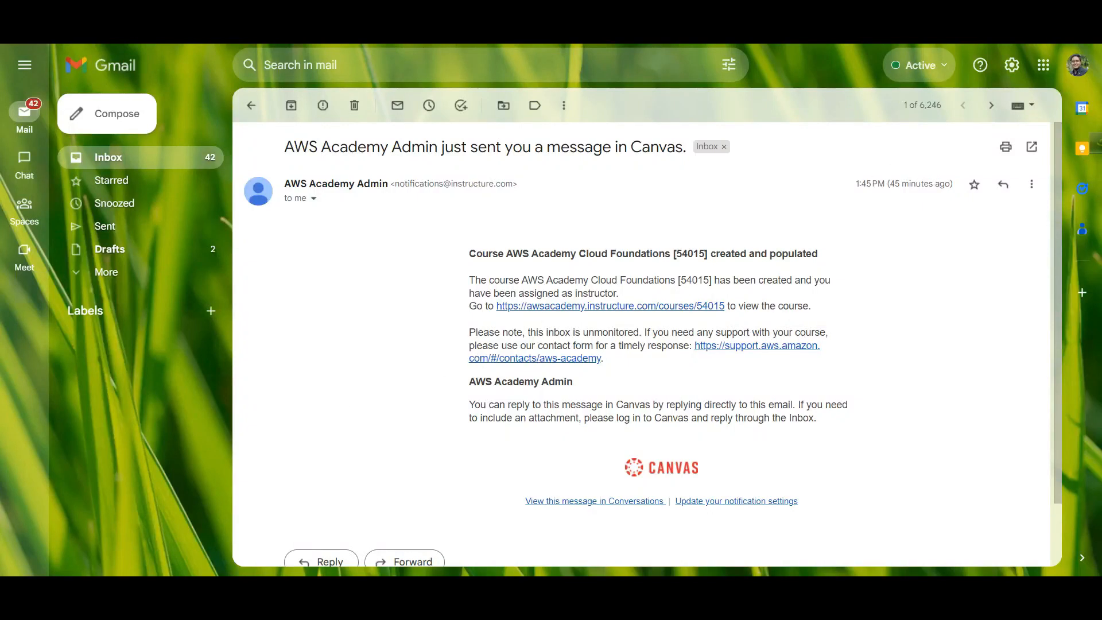
# - Follow the AWS Academy Admin email's link to the Cloud Foundations [54015] course home page
pyautogui.scroll(-1, 610, 271)
pyautogui.scroll(1, 473, 265)
pyautogui.moveTo(289, 150); pyautogui.dragTo(687, 153)
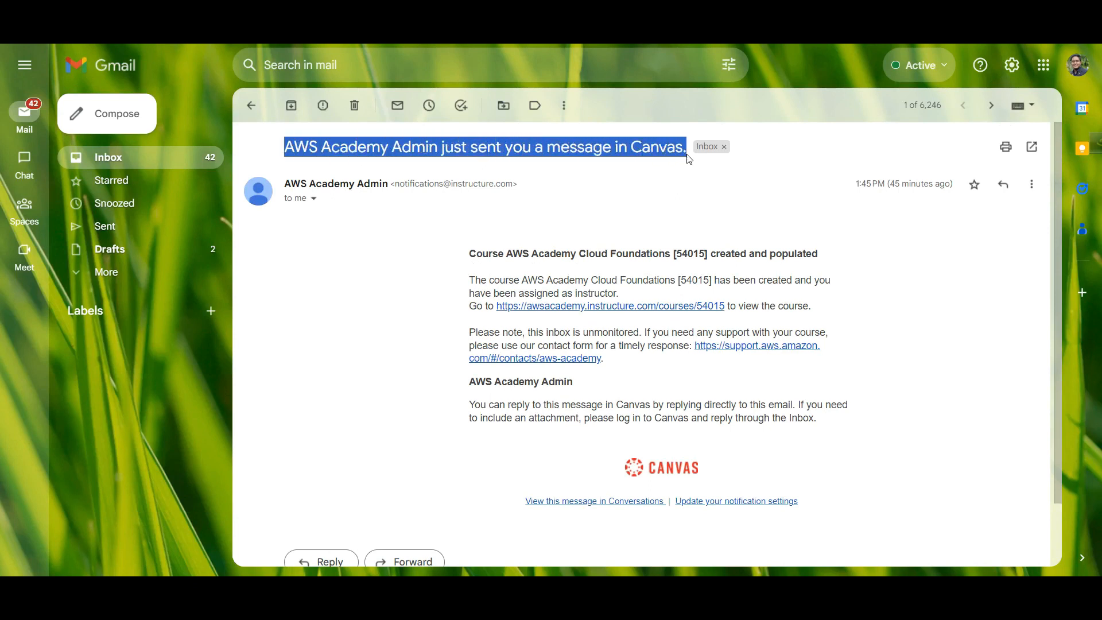
pyautogui.click(565, 257)
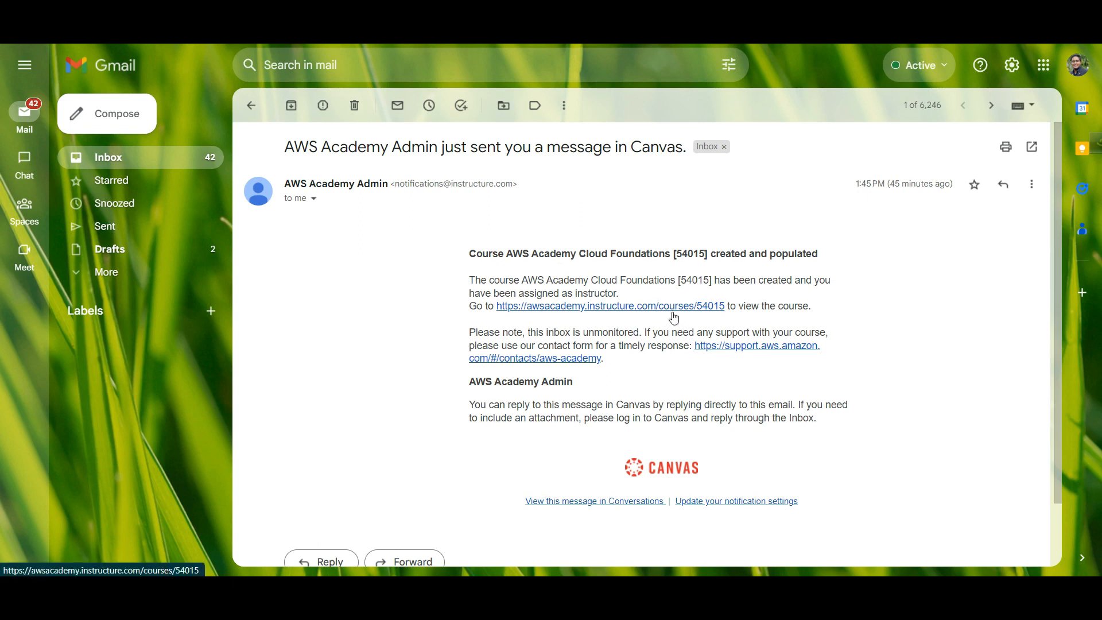
pyautogui.click(653, 306)
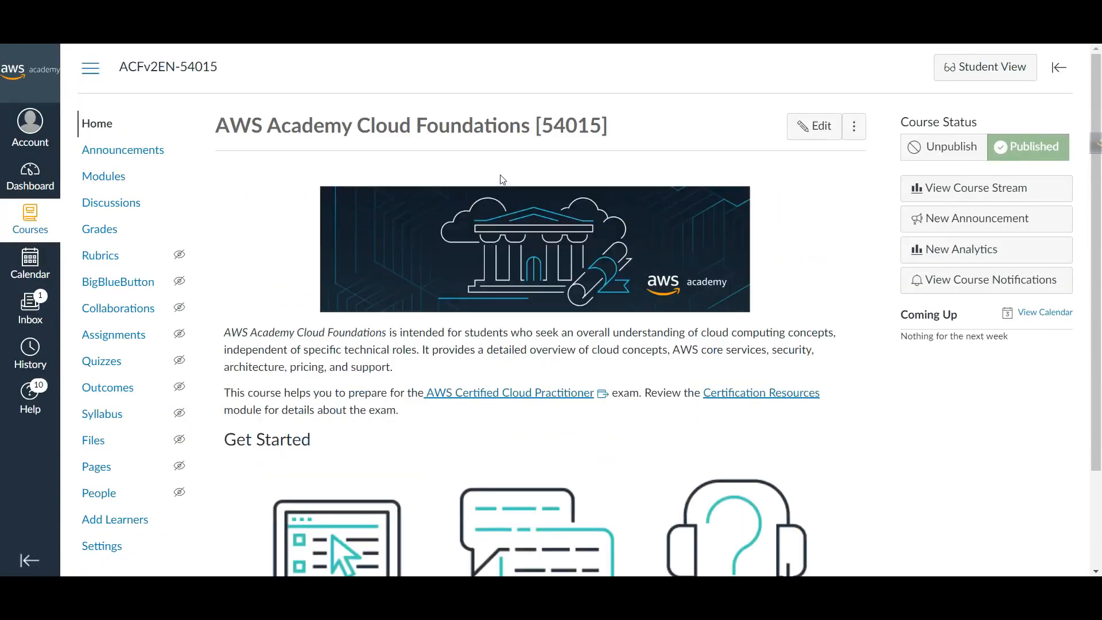
pyautogui.moveTo(221, 127); pyautogui.dragTo(623, 133)
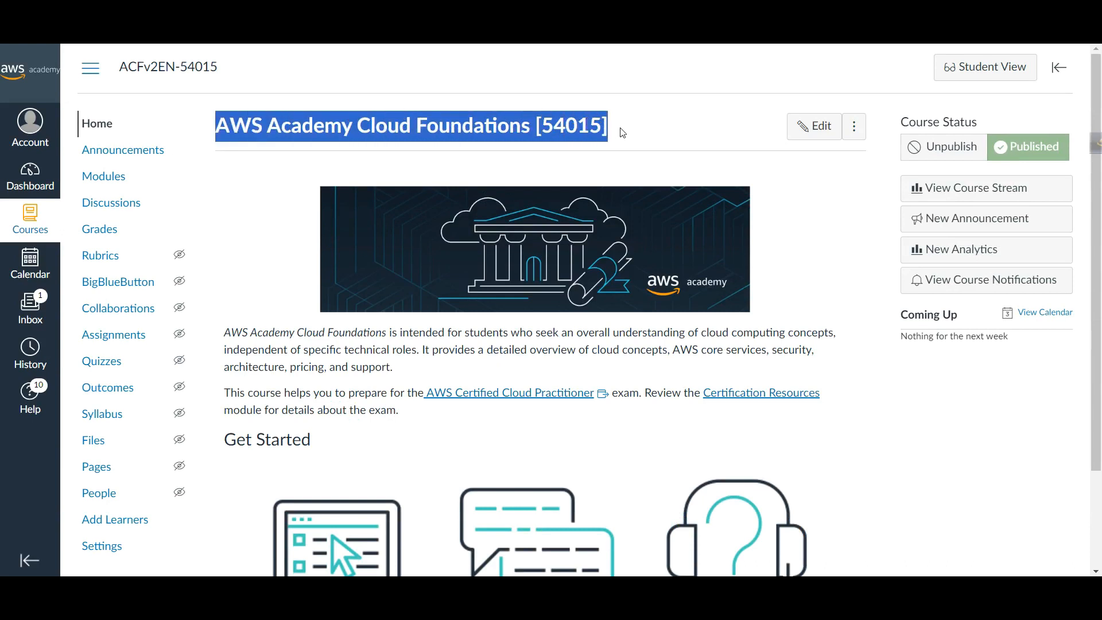
pyautogui.click(33, 184)
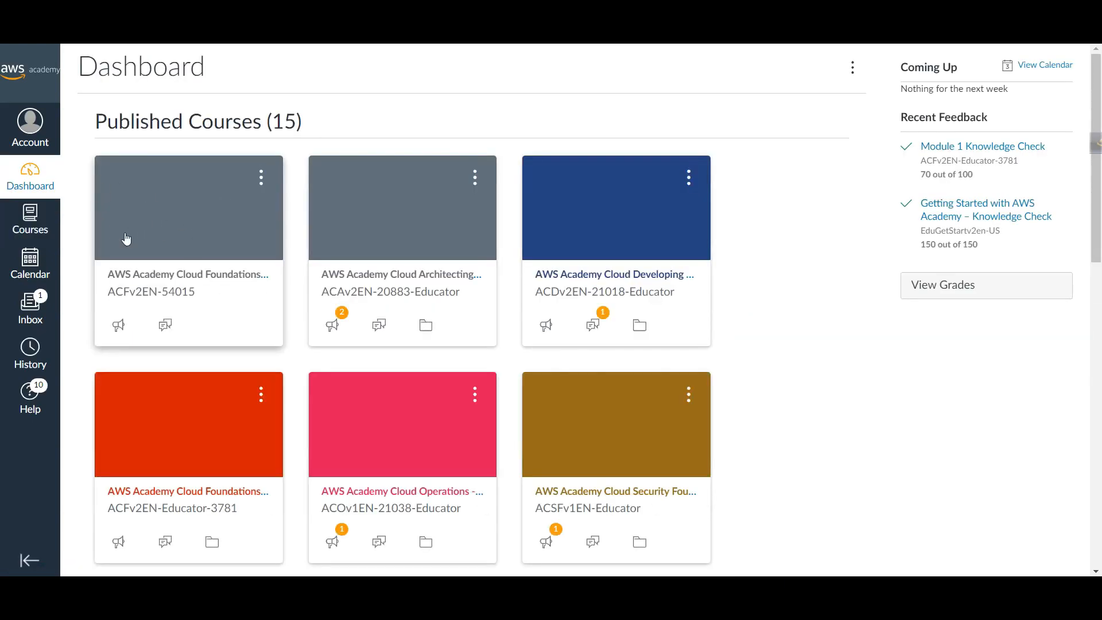
pyautogui.click(157, 281)
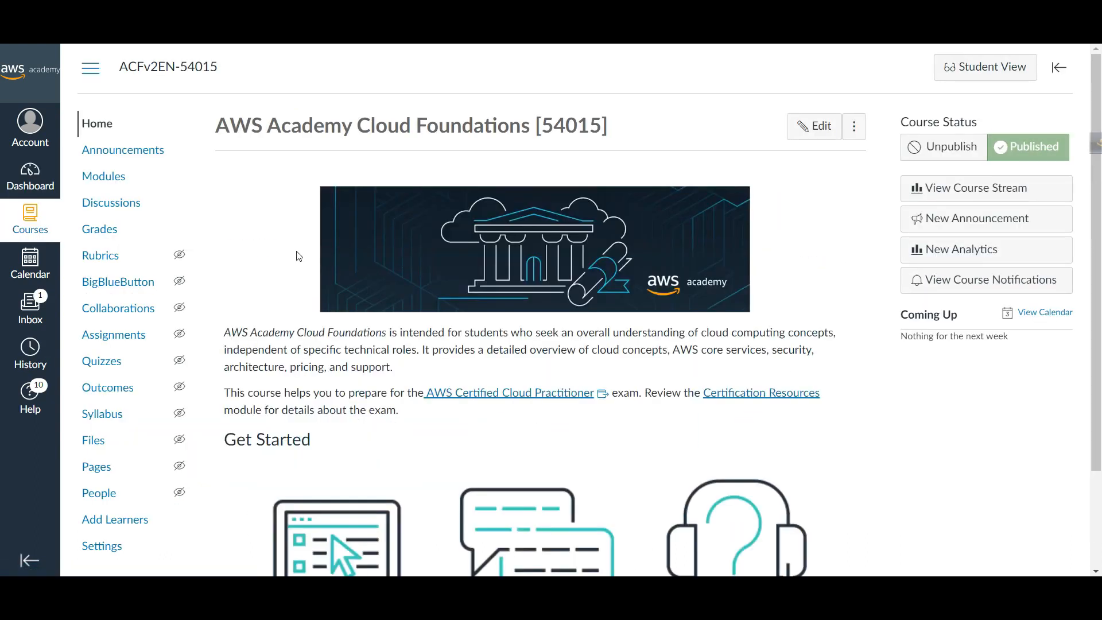
pyautogui.moveTo(221, 120); pyautogui.dragTo(627, 149)
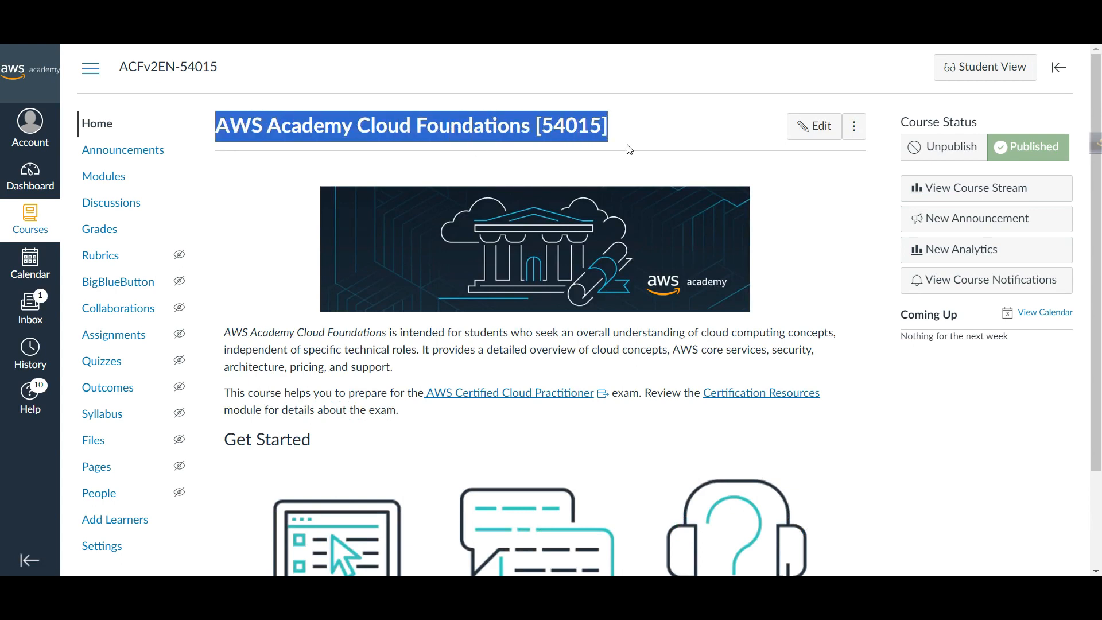
pyautogui.scroll(-2, 264, 310)
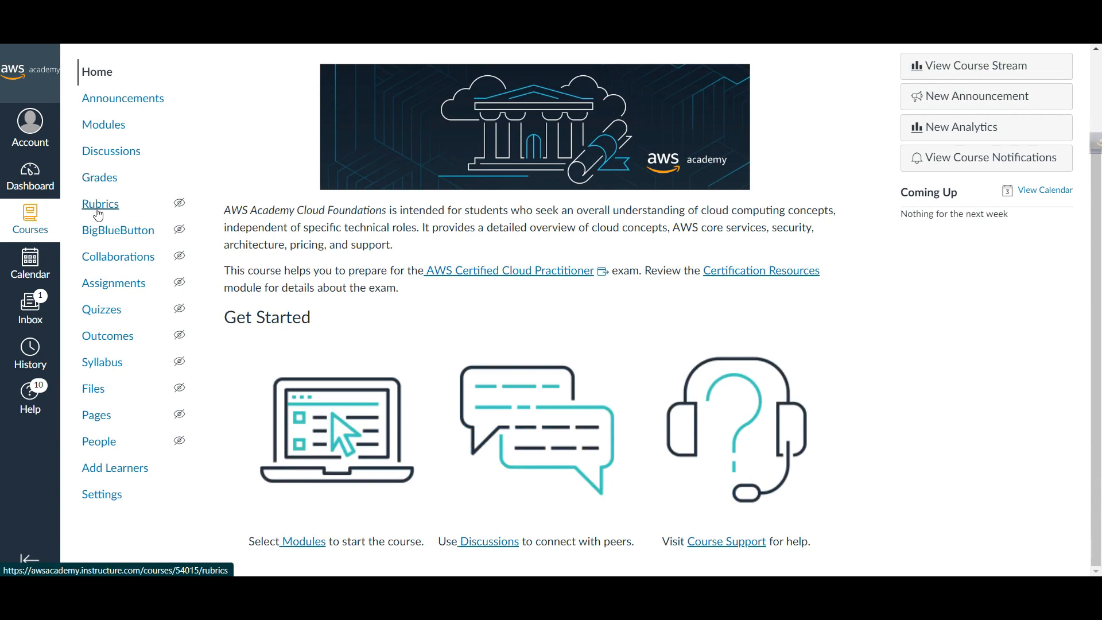
# - Open the course's People list and bring up the Add People dialog
pyautogui.click(102, 443)
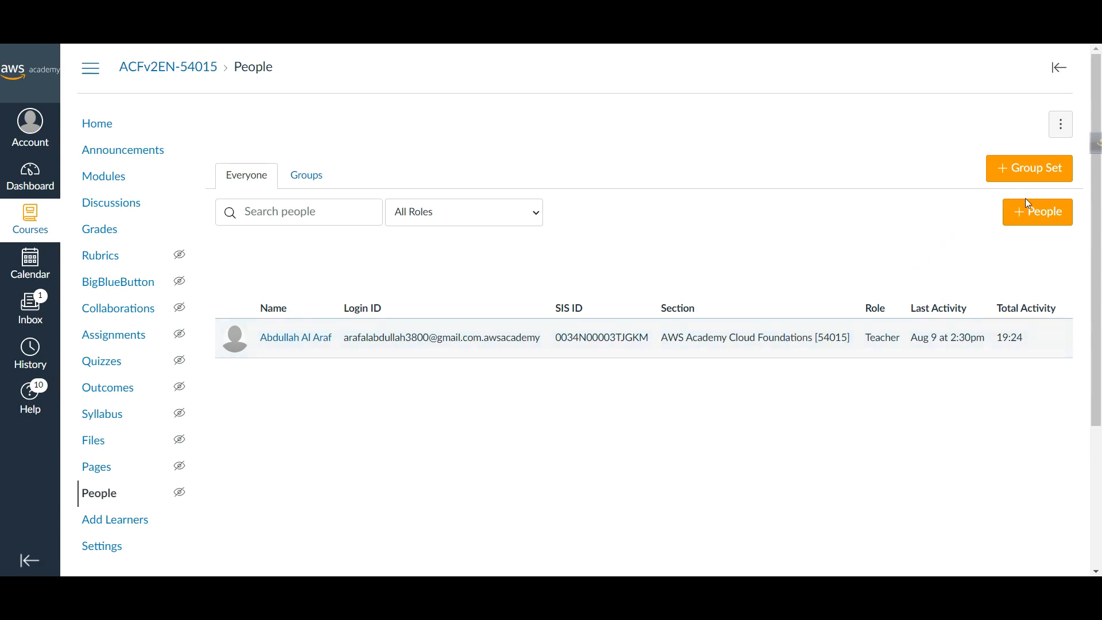
pyautogui.click(1040, 217)
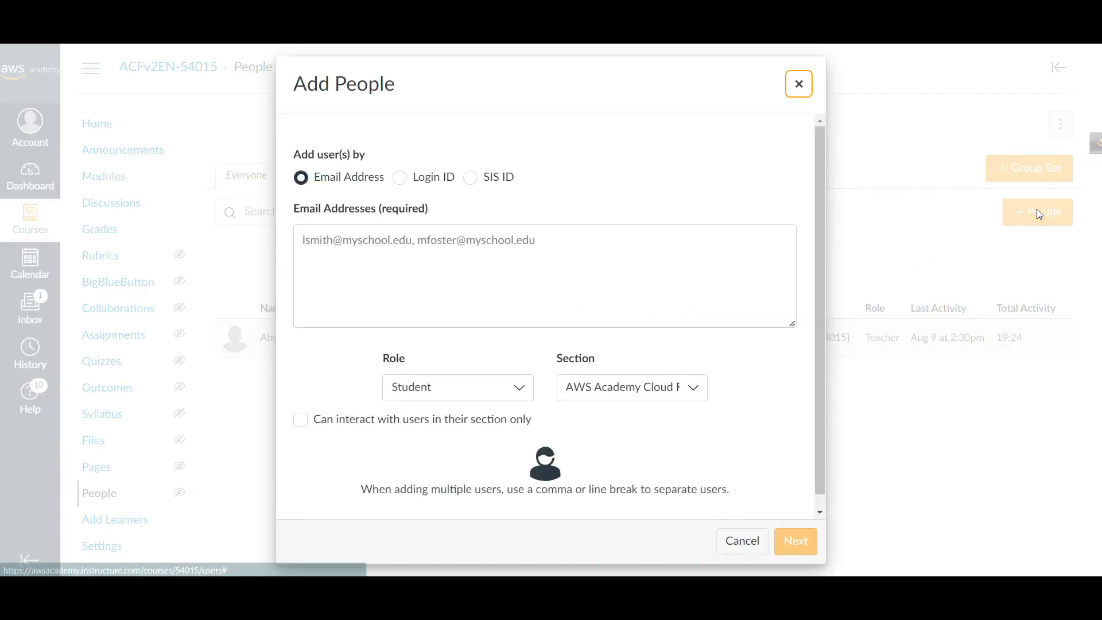
# - Enter both students' e-mail addresses, comma-separated, in the Email Addresses box
pyautogui.click(336, 243)
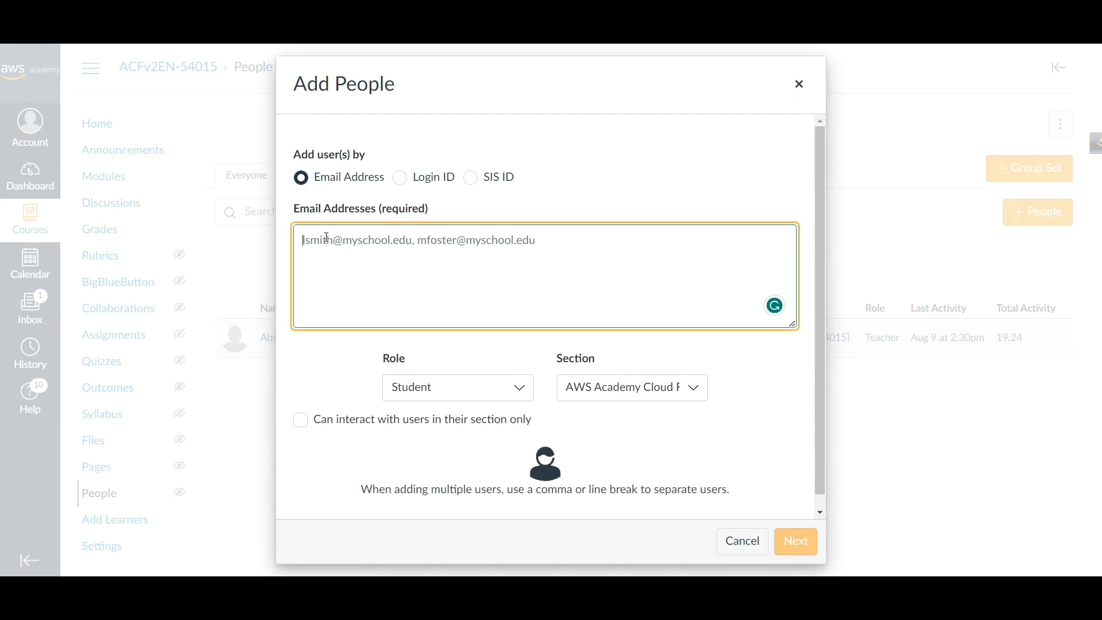
pyautogui.hotkey('ctrl', 'v')
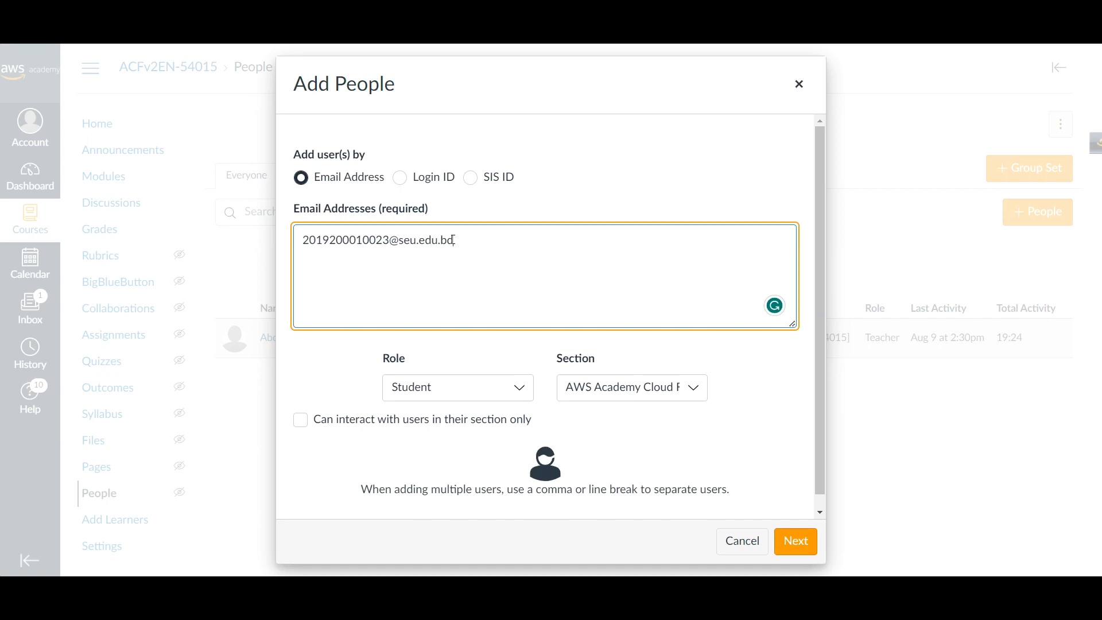
pyautogui.hotkey('ctrl', 'a')
pyautogui.hotkey('ctrl', 'c')
pyautogui.press('BackSpace')
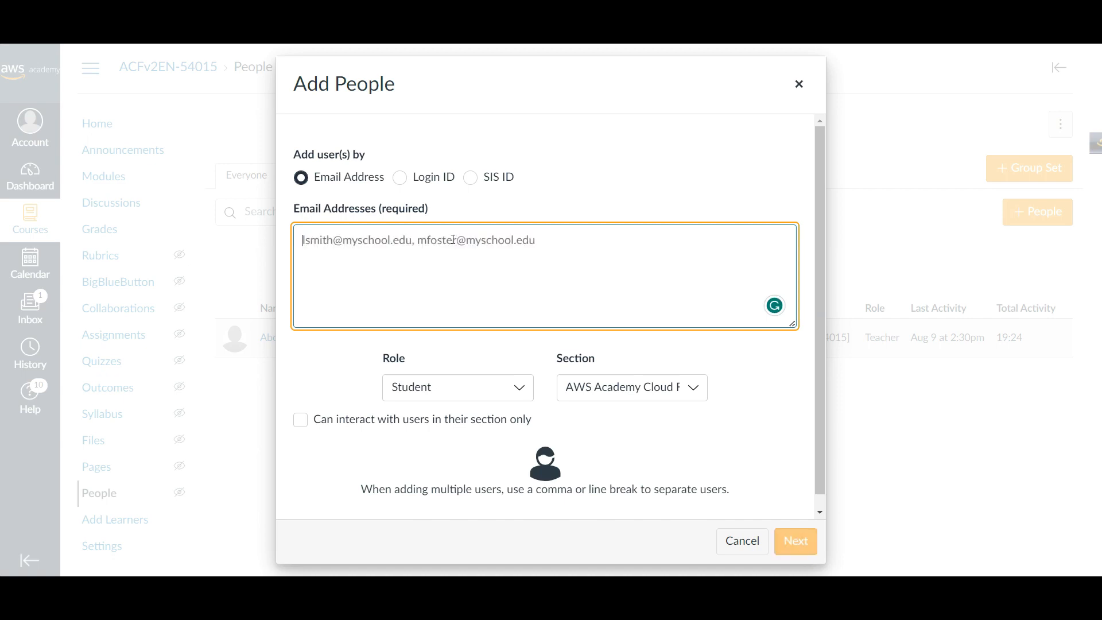
pyautogui.hotkey('ctrl', 'v')
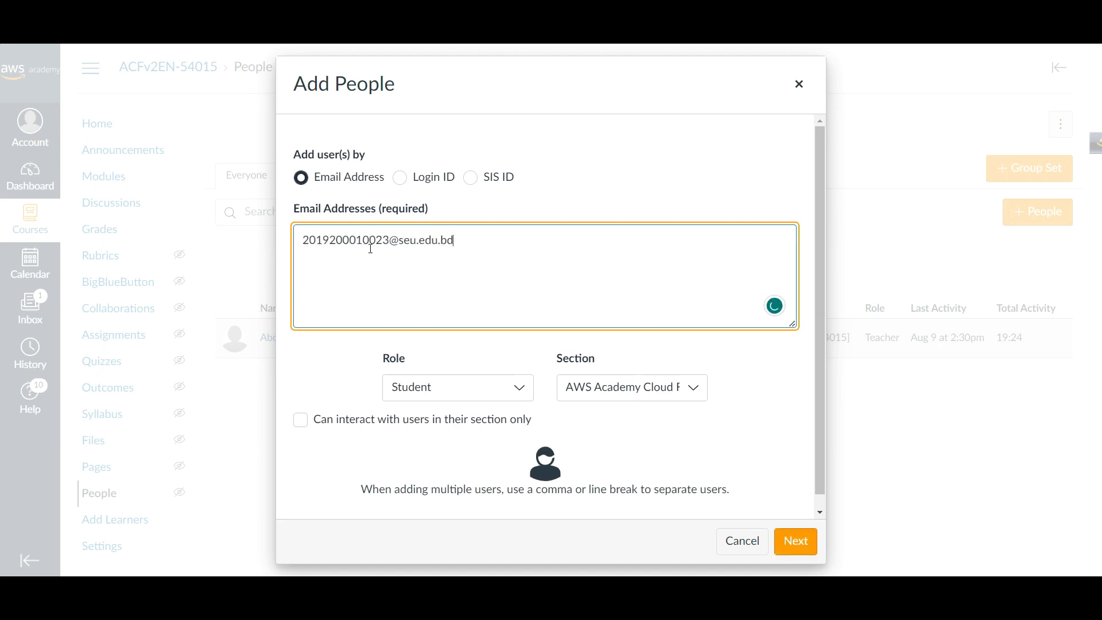
pyautogui.hotkey('ctrl', 'a')
pyautogui.hotkey('ctrl', 'c')
pyautogui.press('BackSpace')
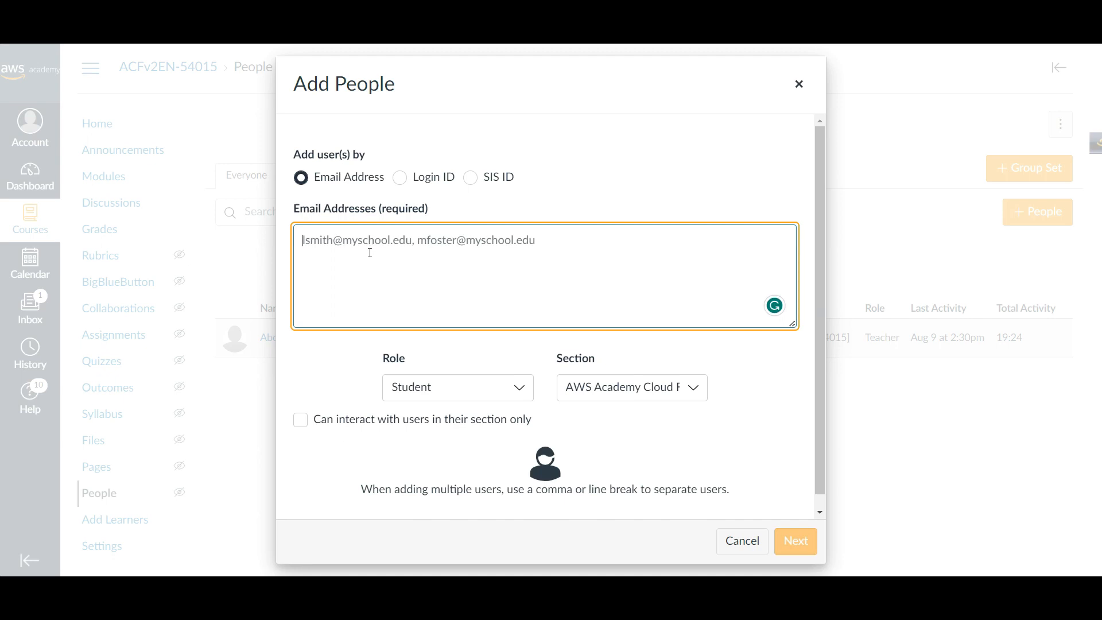
pyautogui.hotkey('ctrl', 'v')
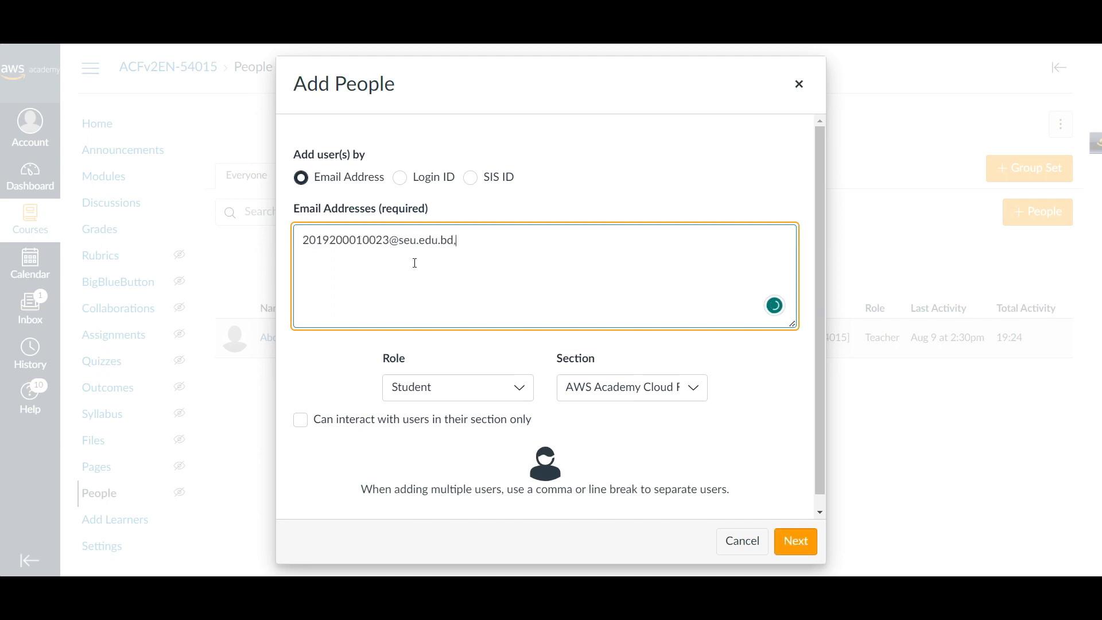
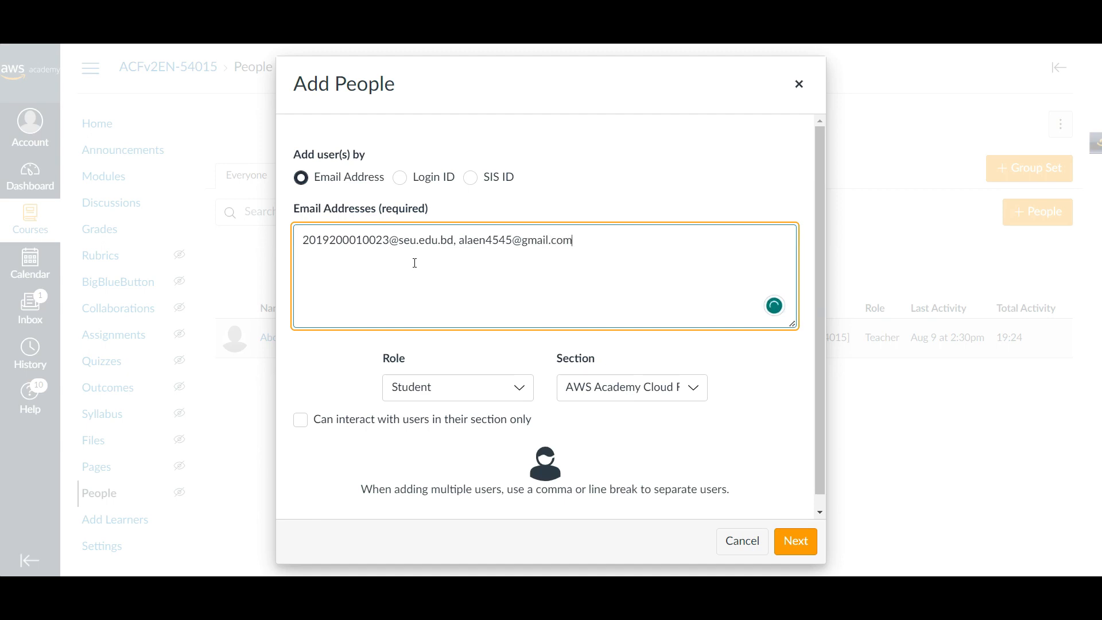
# - Keep the role as Student and proceed to look up the entered addresses
pyautogui.click(466, 388)
pyautogui.click(467, 390)
pyautogui.click(446, 397)
pyautogui.click(428, 423)
pyautogui.scroll(-1, 474, 312)
pyautogui.click(338, 348)
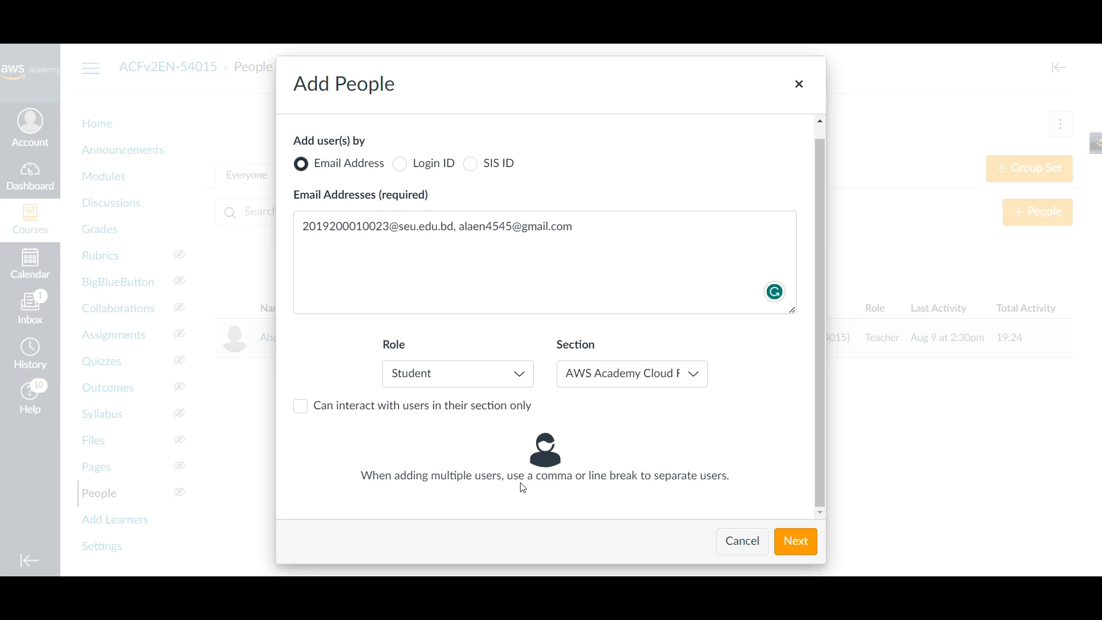
pyautogui.moveTo(508, 474); pyautogui.dragTo(728, 492)
pyautogui.click(745, 488)
pyautogui.click(795, 541)
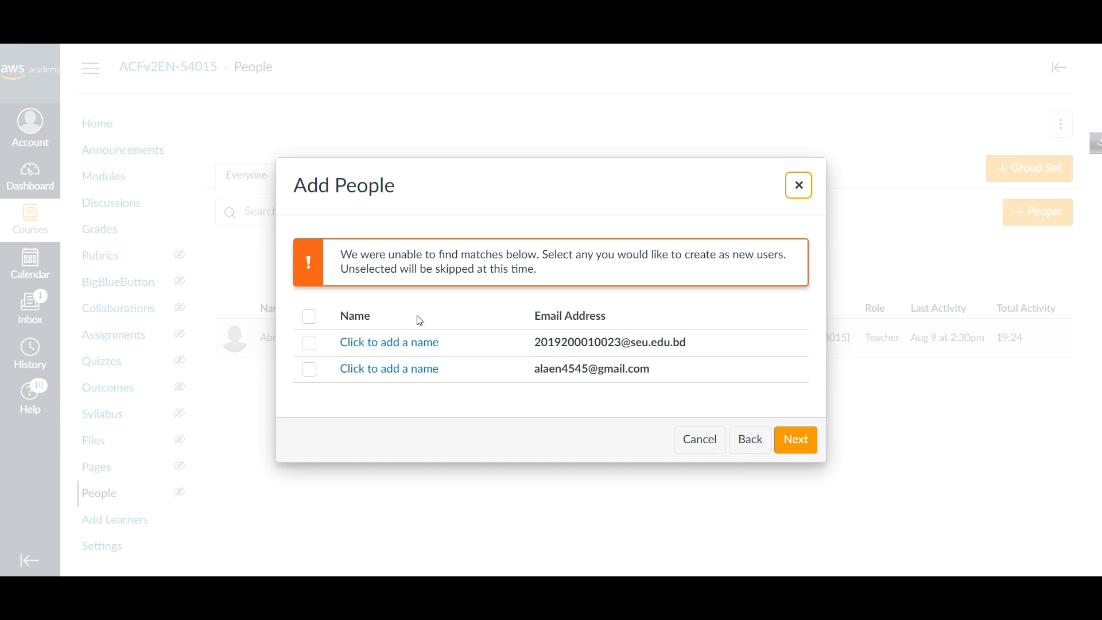
# - Give each of the two unmatched addresses a student name and continue
pyautogui.click(364, 341)
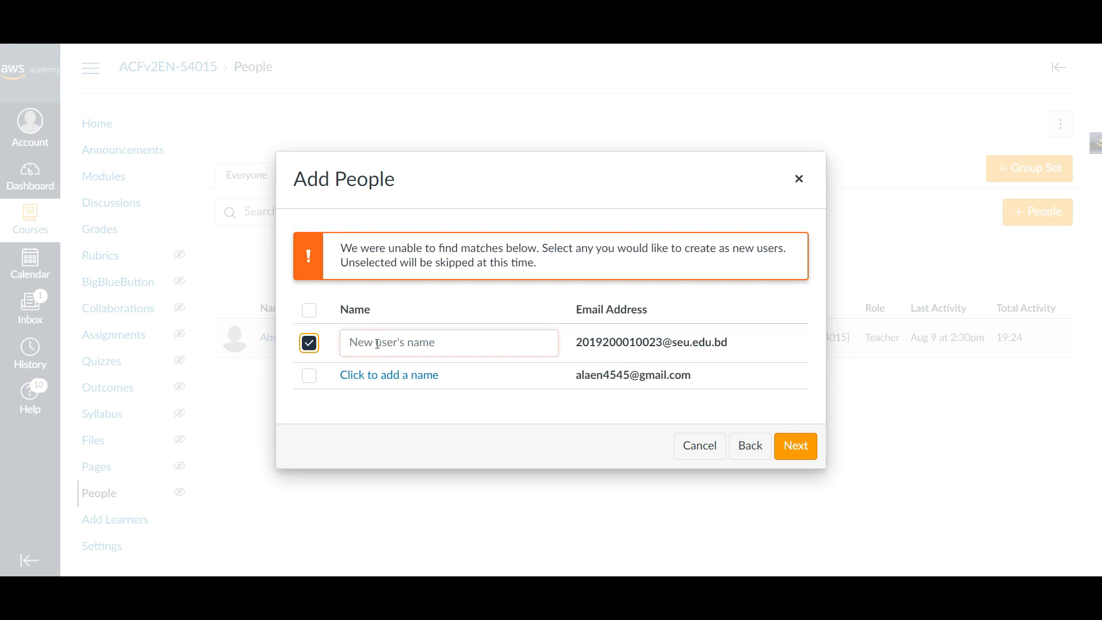
pyautogui.click(377, 343)
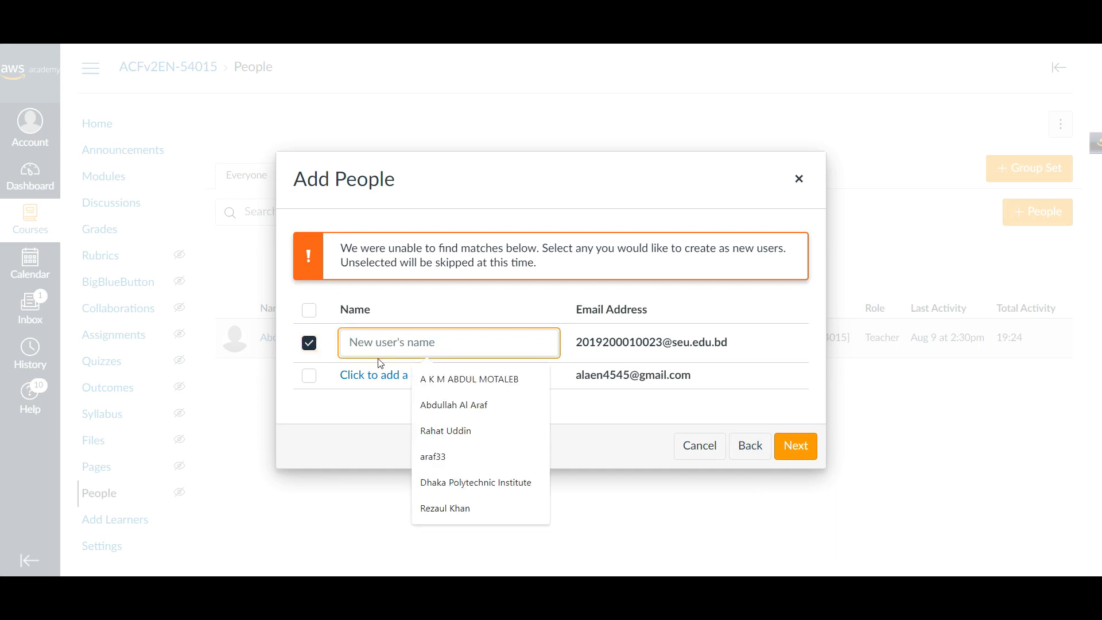
pyautogui.write('Arif')
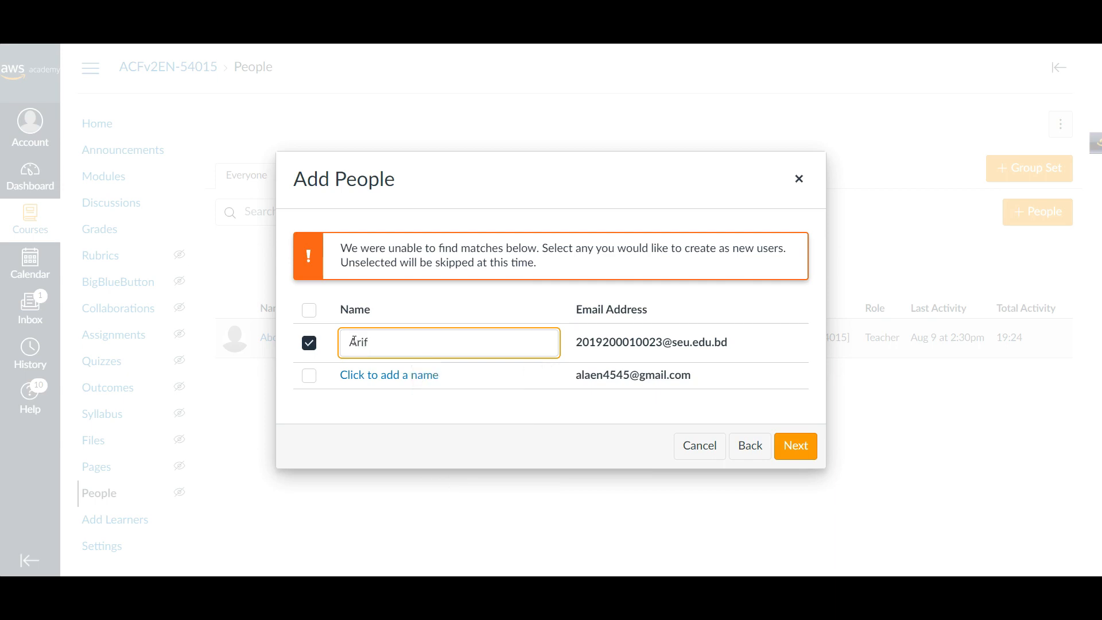
pyautogui.click(352, 374)
pyautogui.click(377, 378)
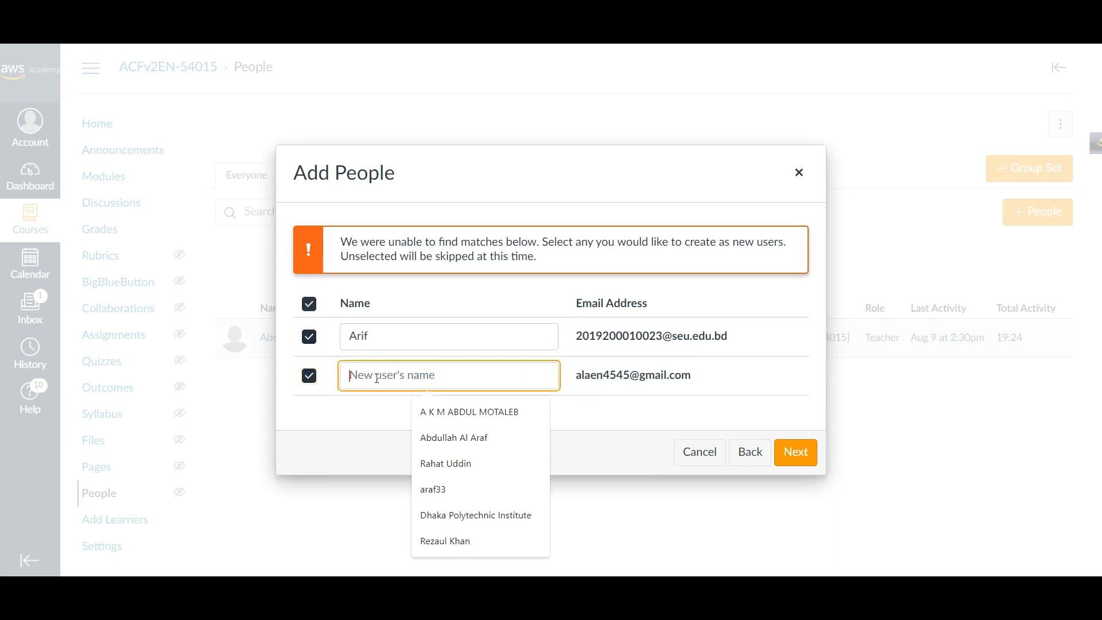
pyautogui.write('ala')
pyautogui.press('BackSpace')
pyautogui.press('BackSpace')
pyautogui.press('BackSpace')
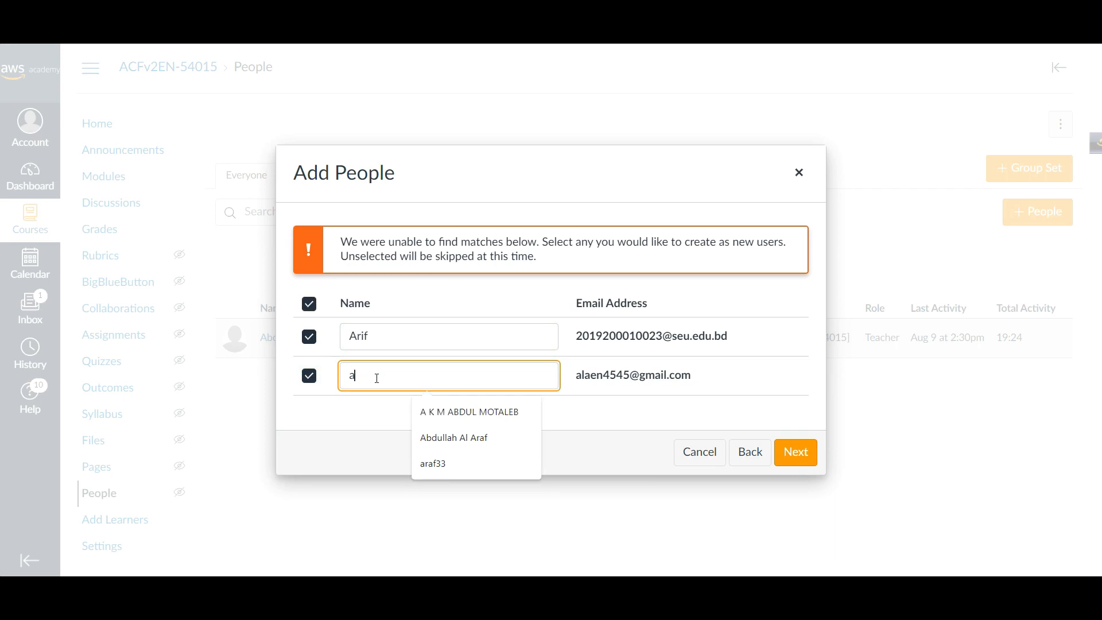
pyautogui.write('Alaen')
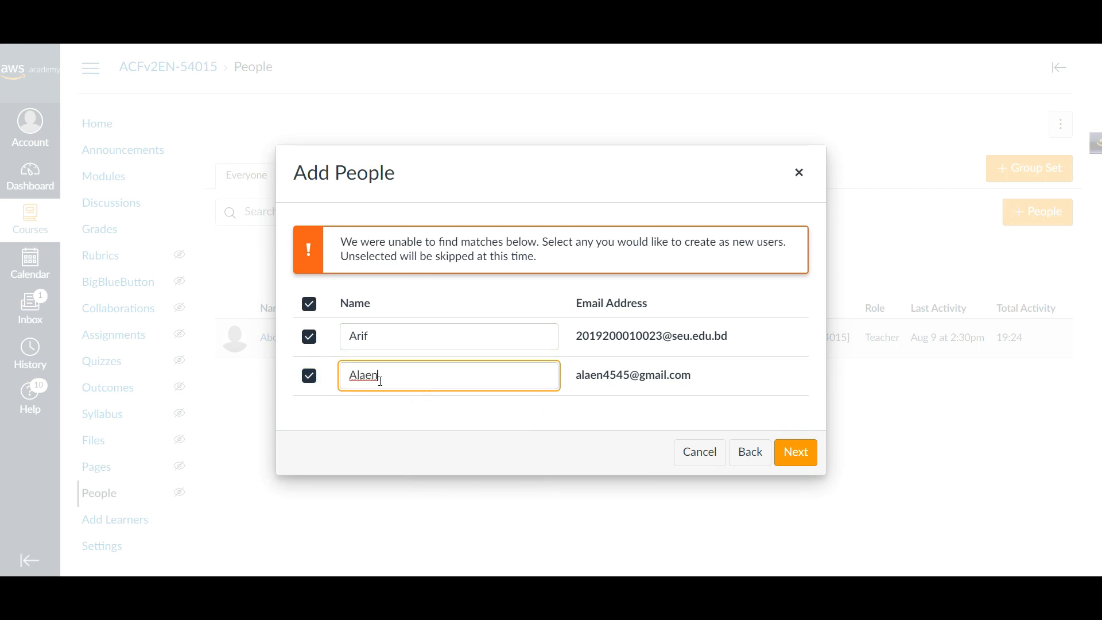
pyautogui.click(794, 453)
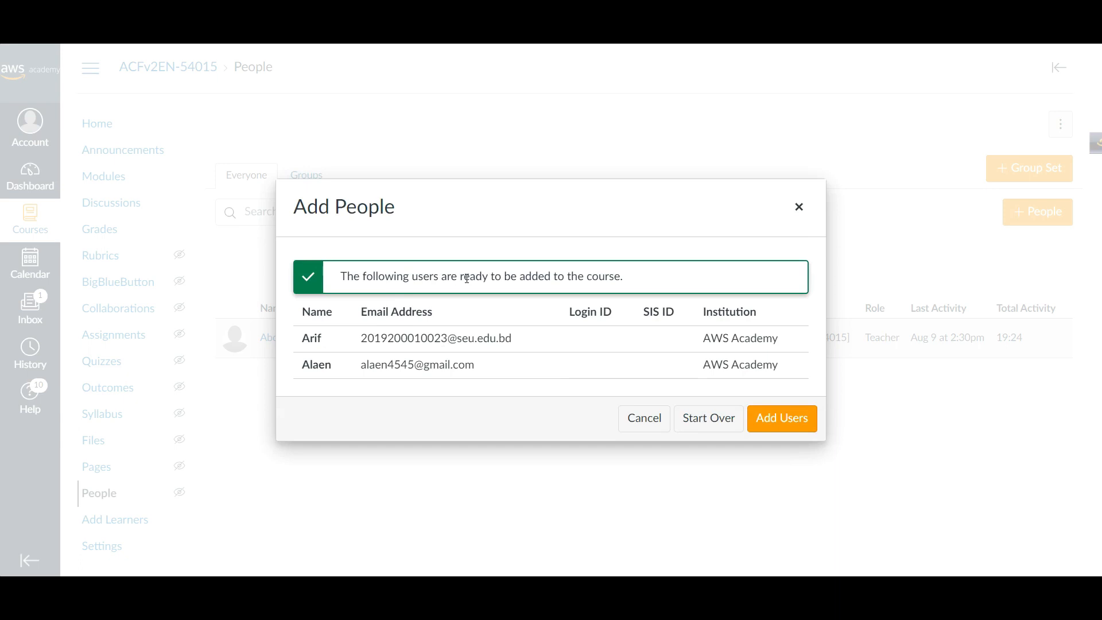
# - Add both new students to the course and check their pending invitation status
pyautogui.click(771, 420)
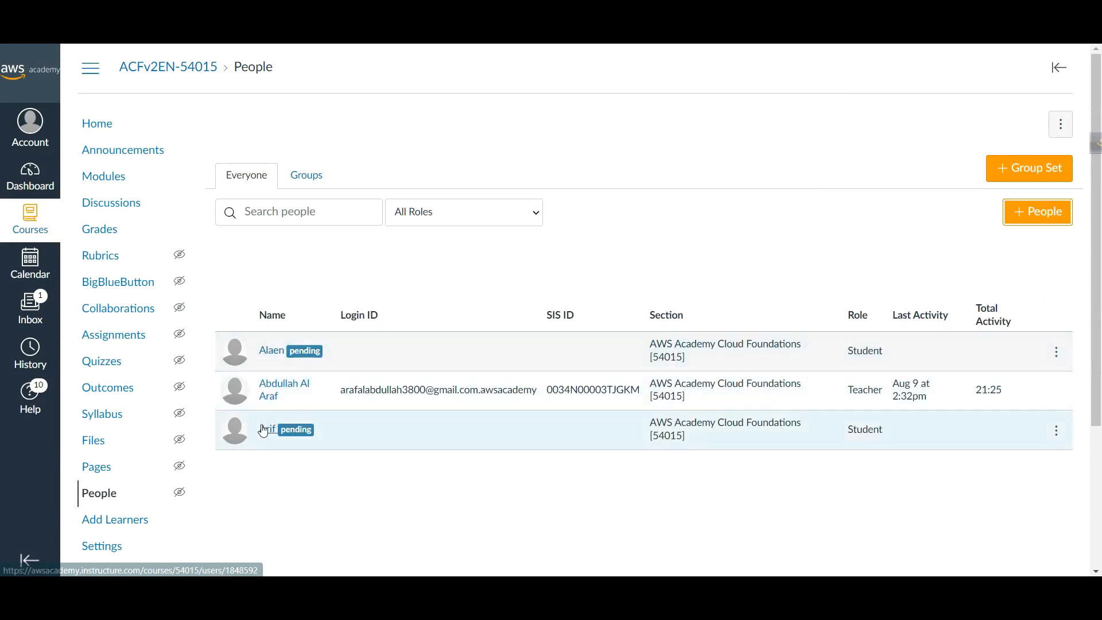
pyautogui.moveTo(308, 431)
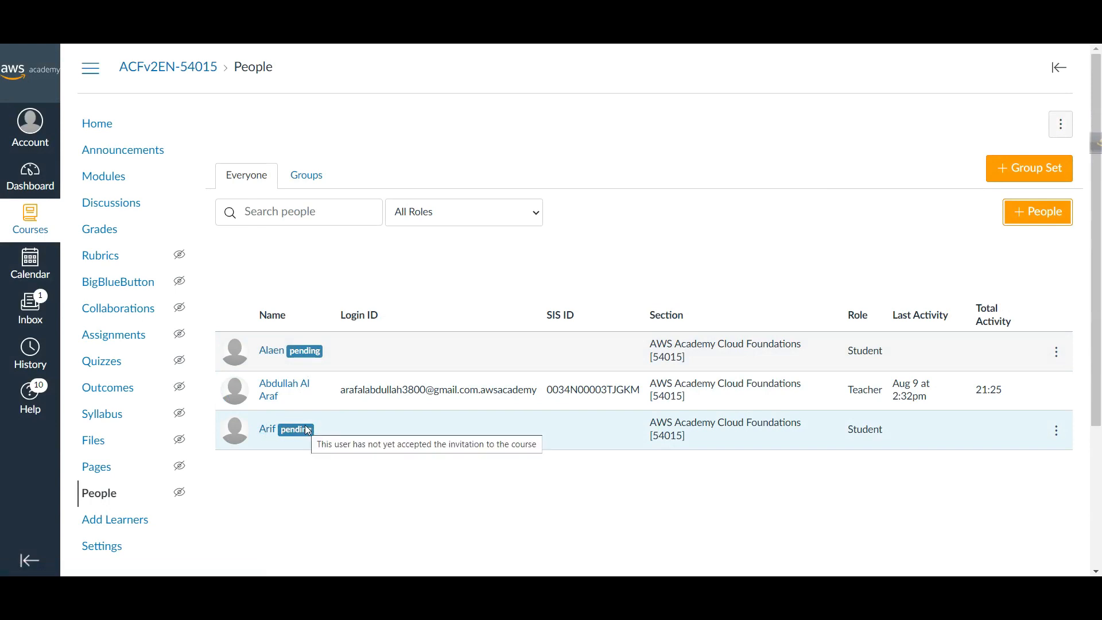